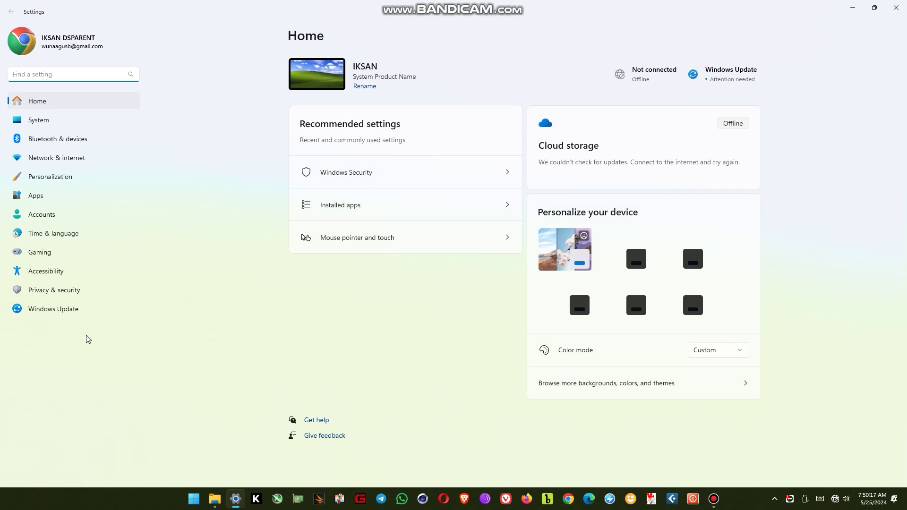
# Turn off real-time protection in the Windows Security virus and threat protection settings, and close the settings windows.
pyautogui.click(70, 290)
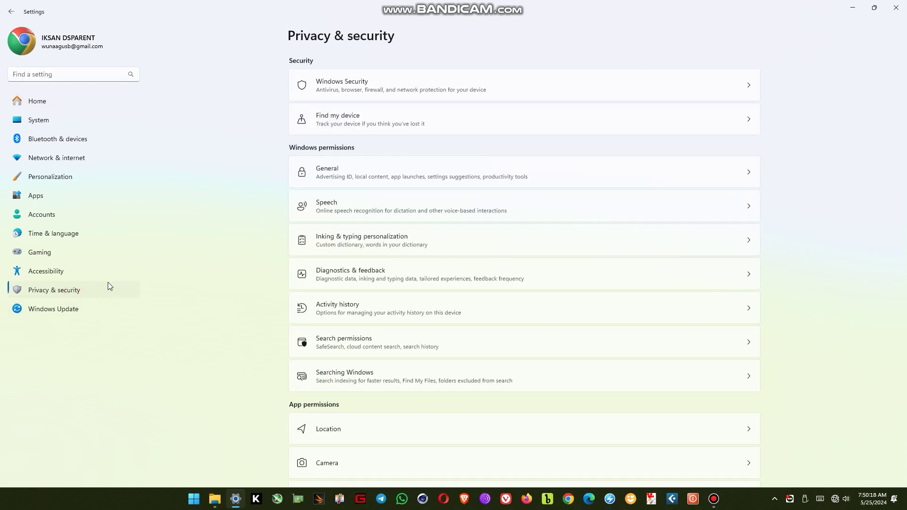
pyautogui.click(337, 88)
pyautogui.click(347, 142)
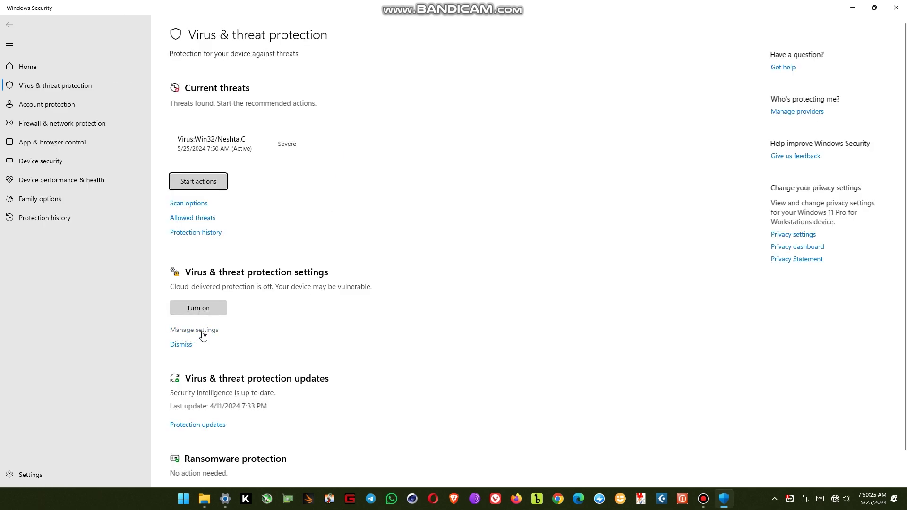
pyautogui.click(203, 331)
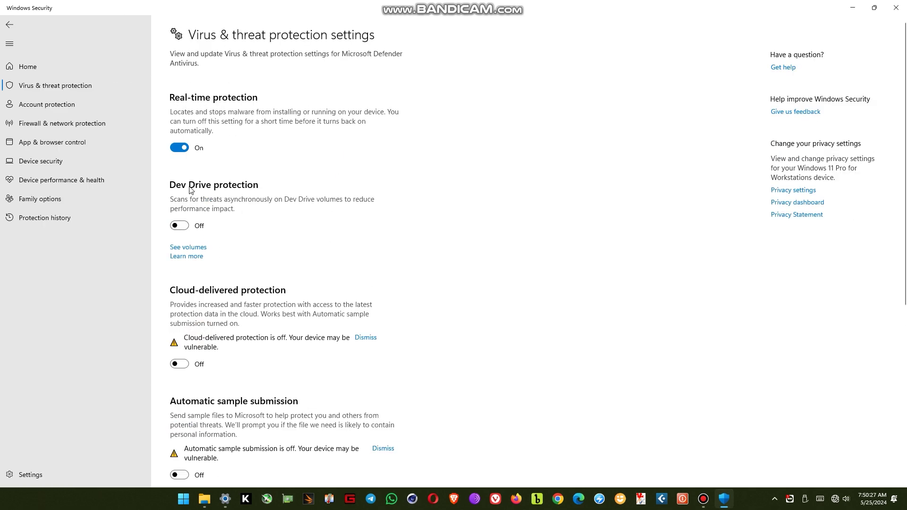
pyautogui.click(180, 147)
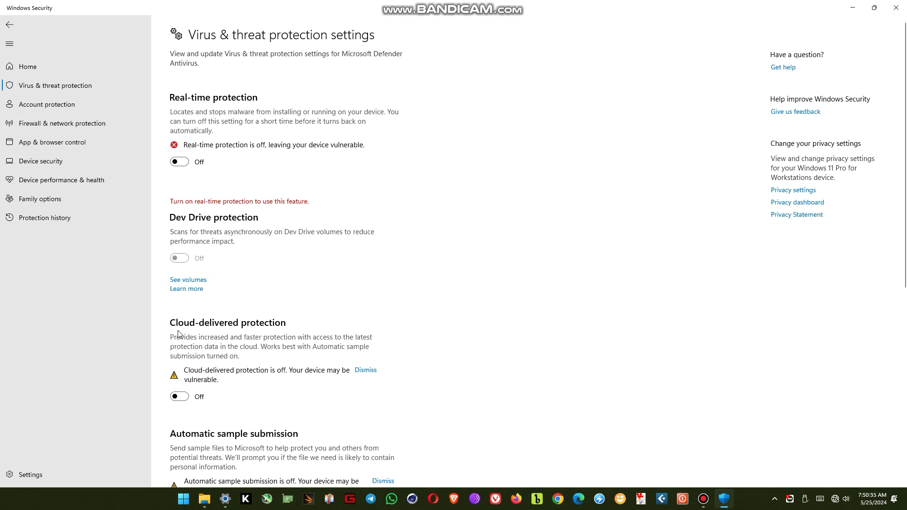
pyautogui.click(899, 7)
pyautogui.click(896, 6)
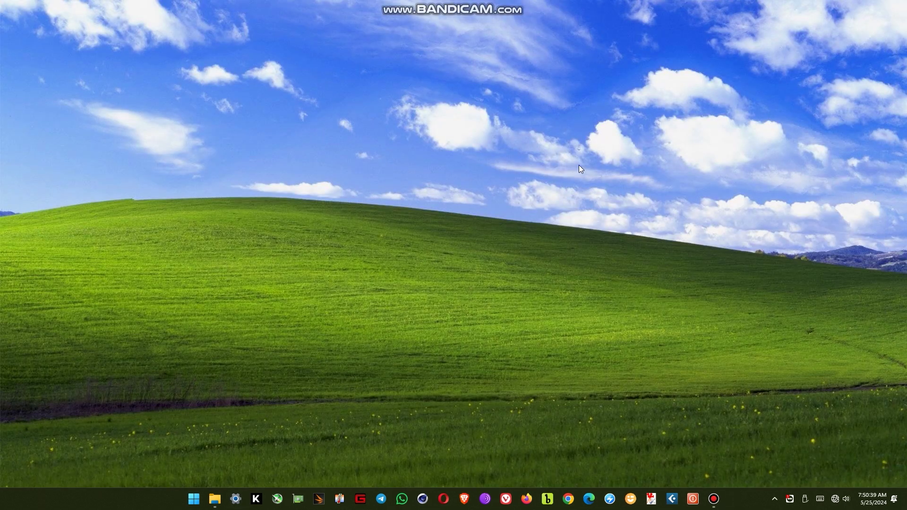
# Extract Techsmith_Camtasia_2023_23.2.0.47710.rar in the MultiCam Capture folder to a folder of the same name, entering the archive password.
pyautogui.click(215, 499)
pyautogui.click(117, 129)
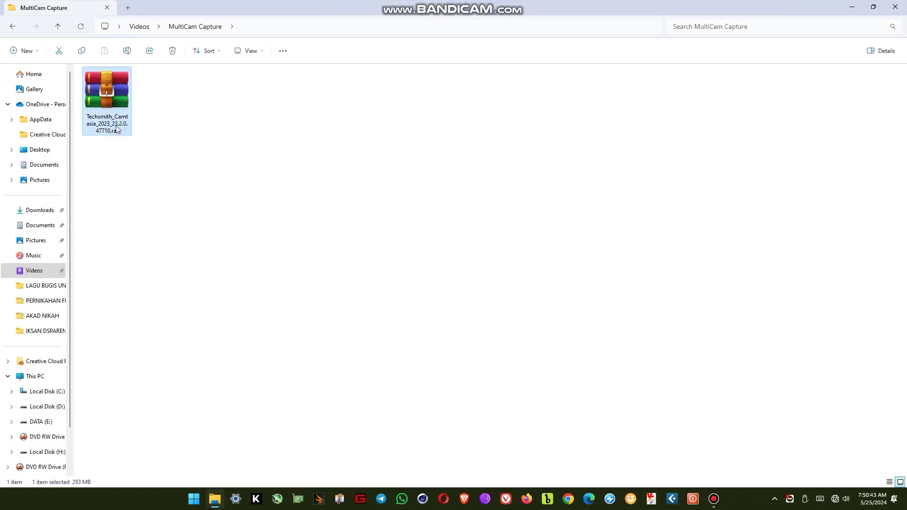
pyautogui.rightClick(110, 112)
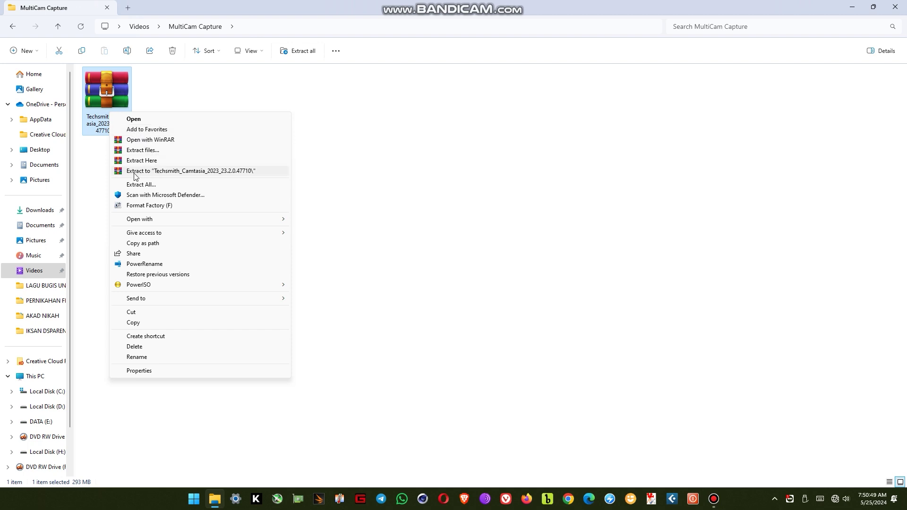
pyautogui.click(194, 175)
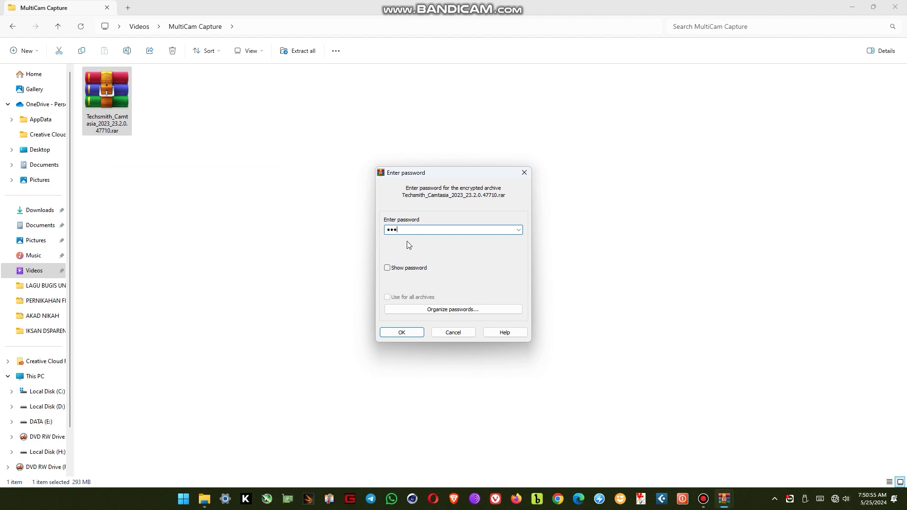
pyautogui.click(387, 268)
pyautogui.click(402, 229)
pyautogui.click(387, 268)
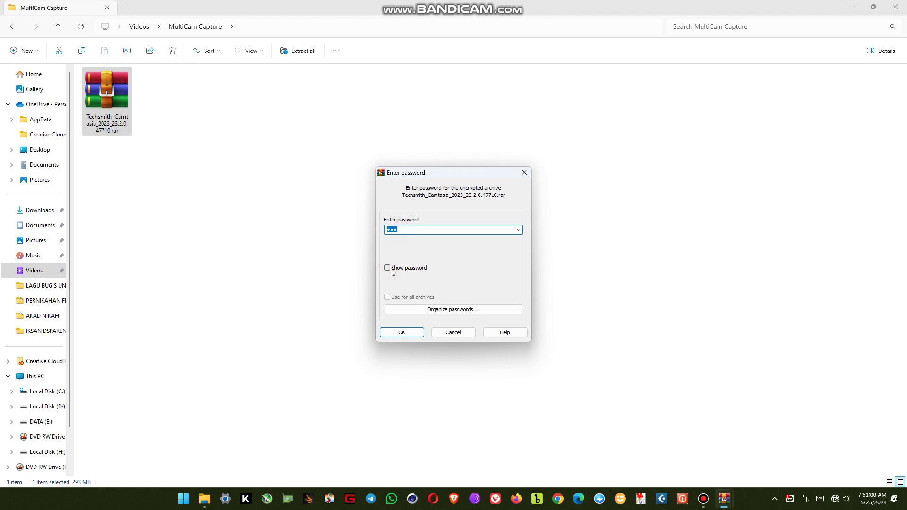
pyautogui.click(406, 333)
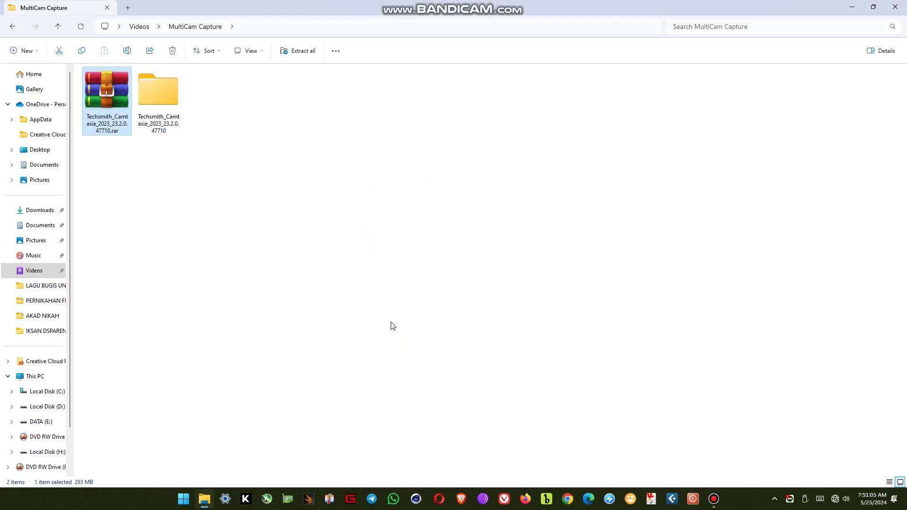
# Run camtasia_setup_2023_v23.2.0.47710.exe from the extracted folder as administrator.
pyautogui.click(237, 195)
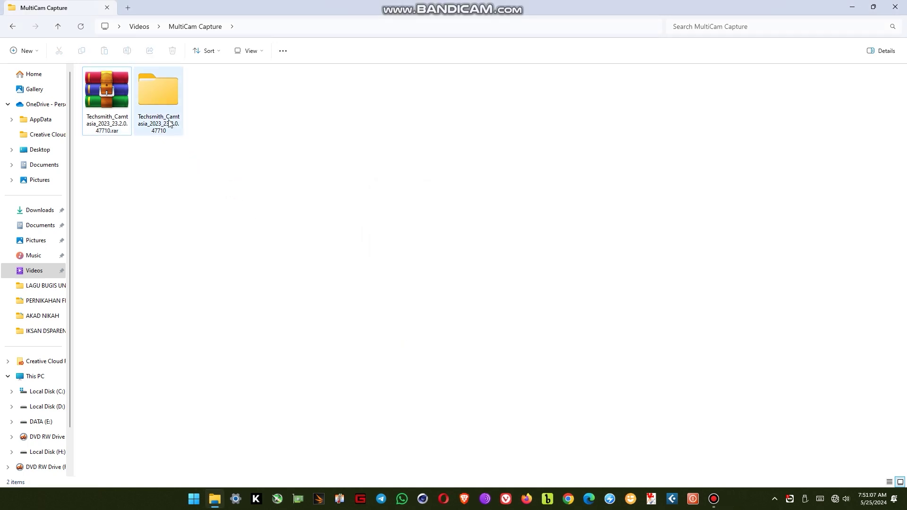
pyautogui.doubleClick(162, 100)
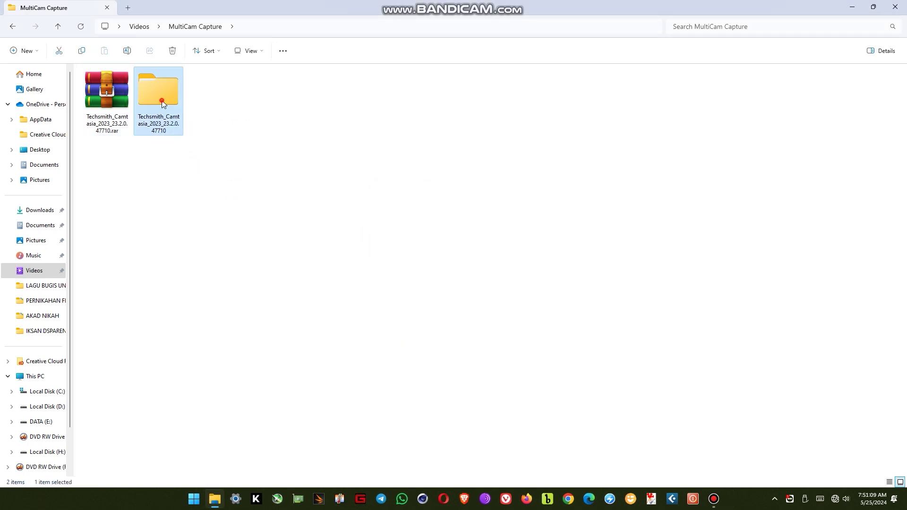
pyautogui.doubleClick(107, 97)
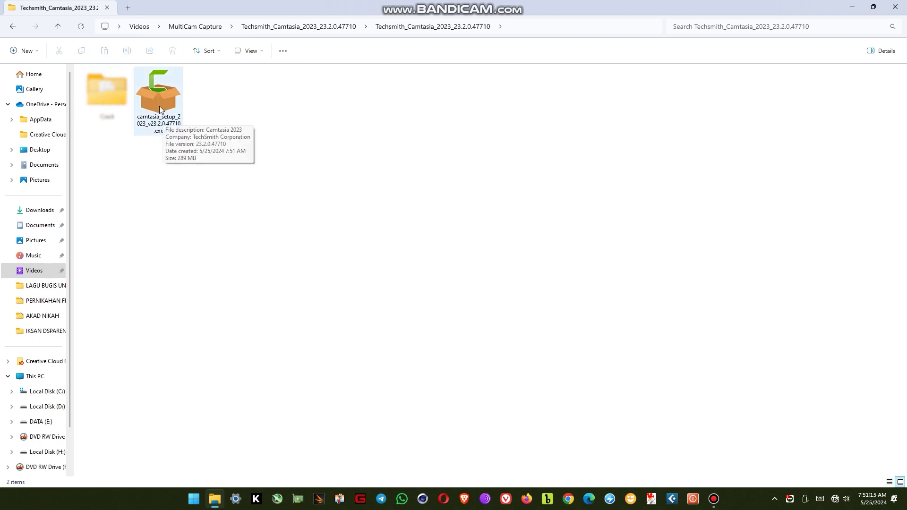
pyautogui.rightClick(160, 106)
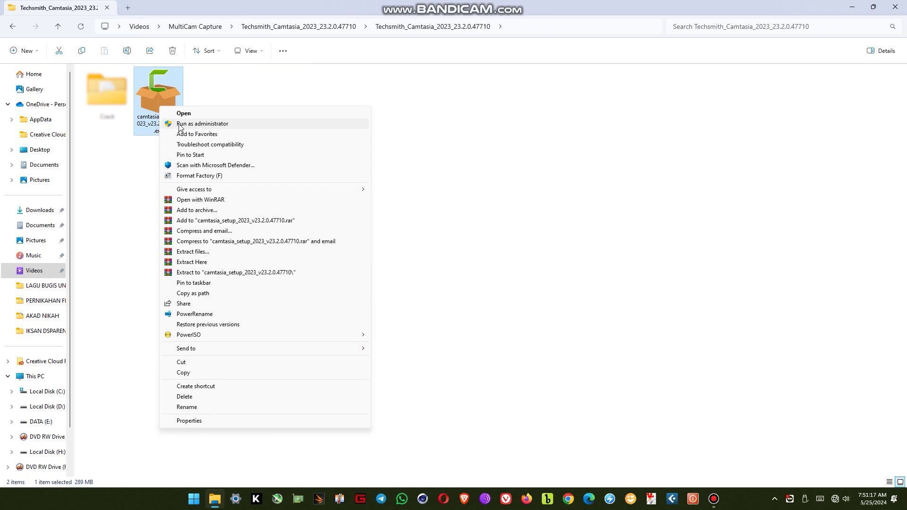
pyautogui.click(224, 123)
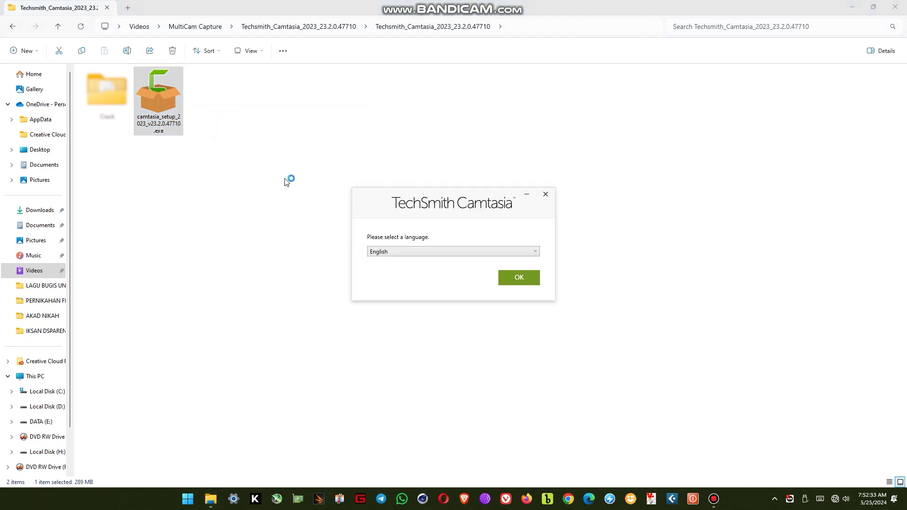
# Install TechSmith Camtasia in English, accepting the license terms, and finish the installer.
pyautogui.click(519, 278)
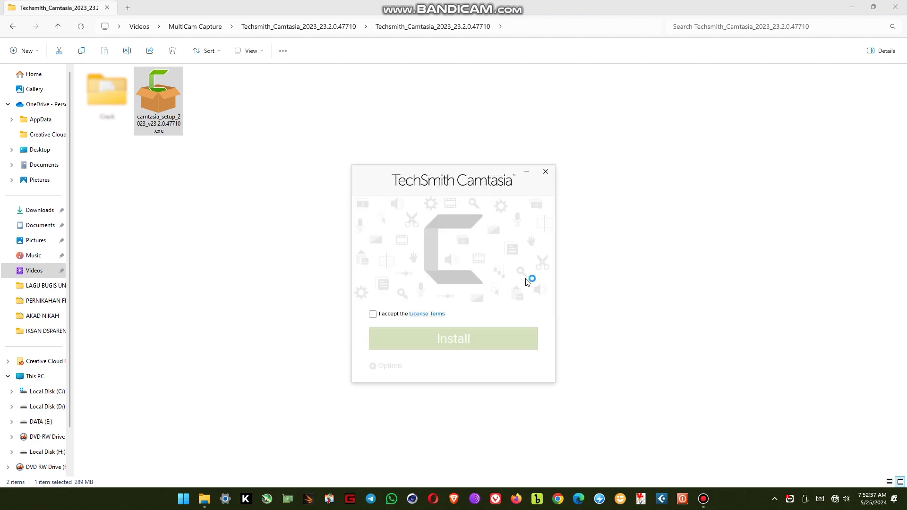
pyautogui.click(372, 315)
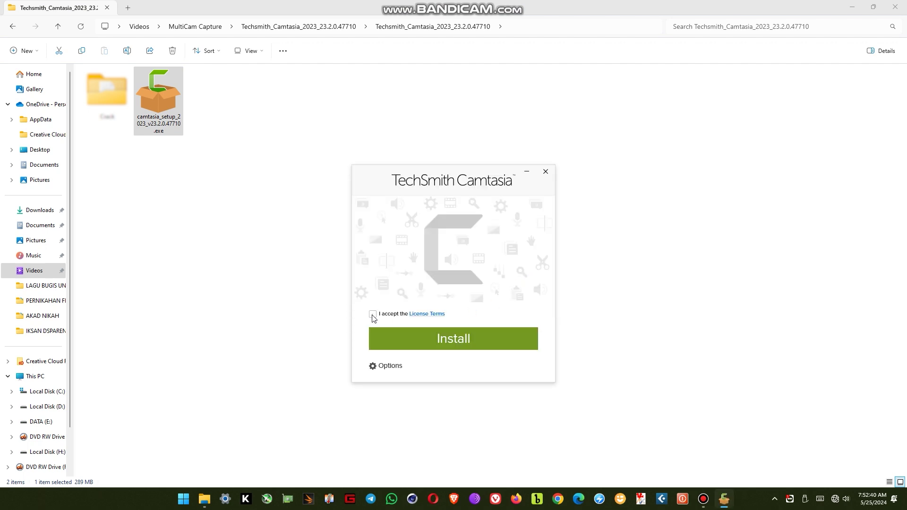
pyautogui.click(459, 340)
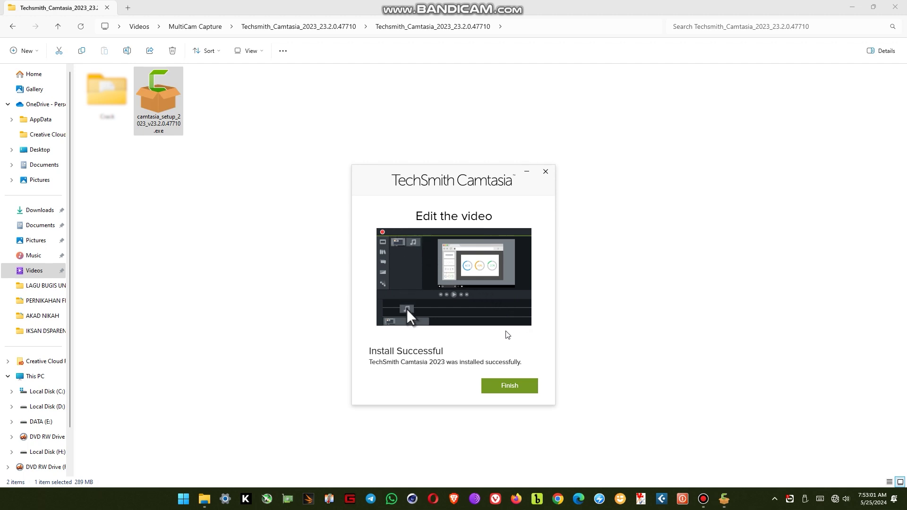
pyautogui.click(510, 386)
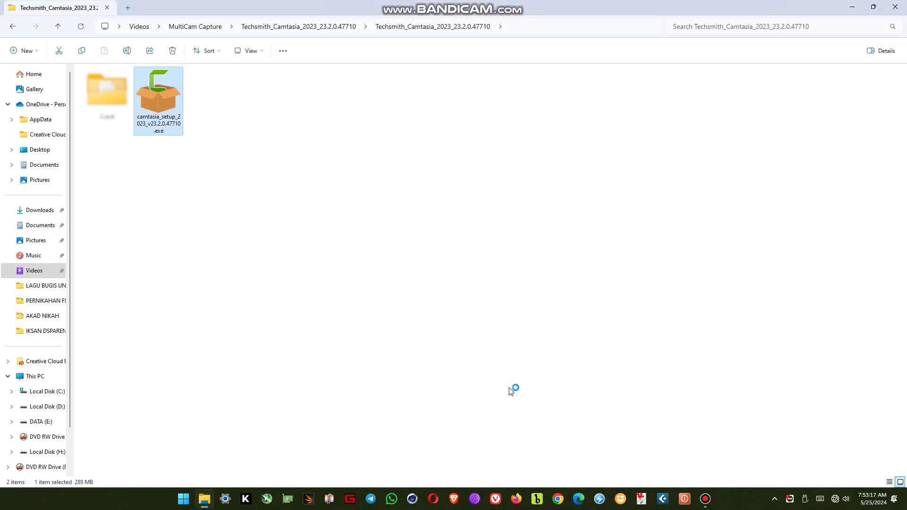
pyautogui.click(391, 272)
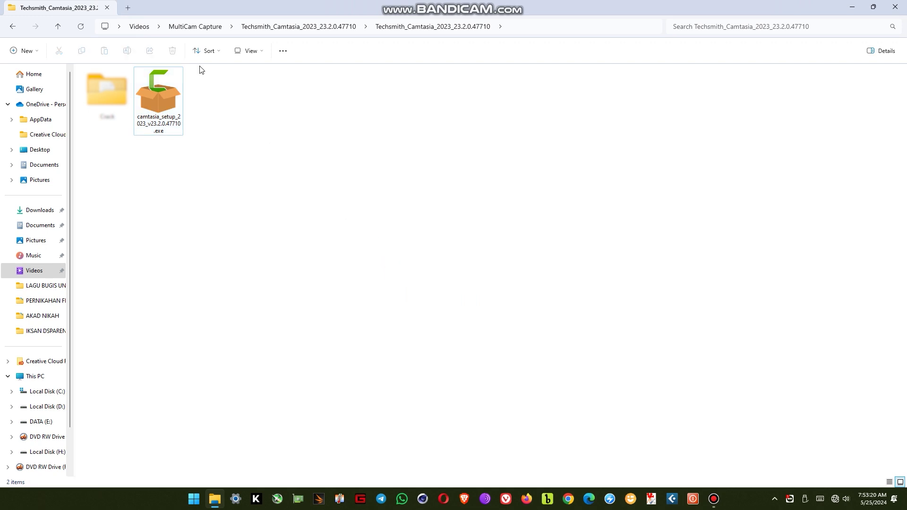
# Open the Camtasia 2023 installation folder under Program Files\TechSmith on Local Disk (C:) in a new File Explorer tab.
pyautogui.click(129, 8)
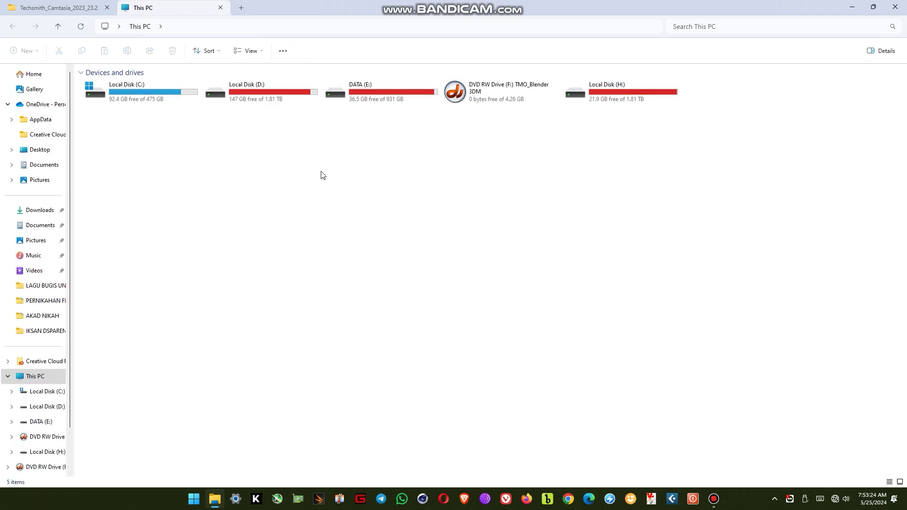
pyautogui.doubleClick(148, 93)
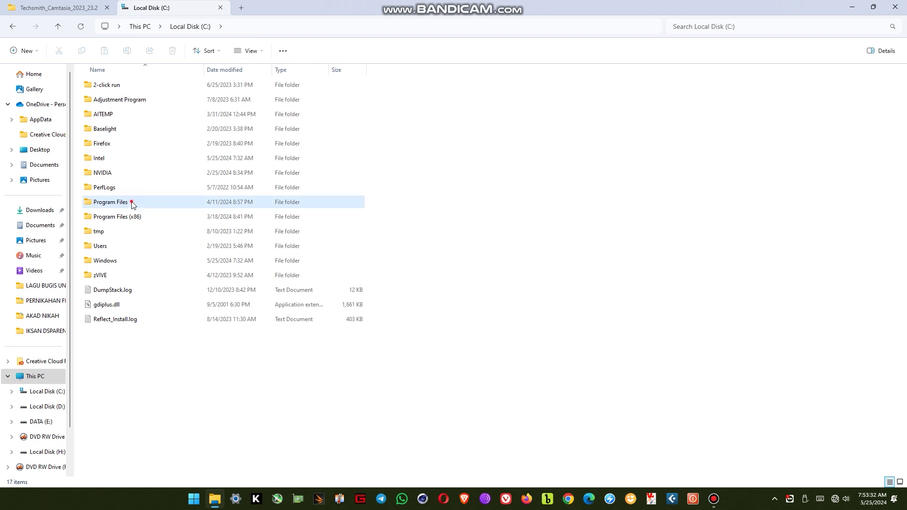
pyautogui.doubleClick(133, 203)
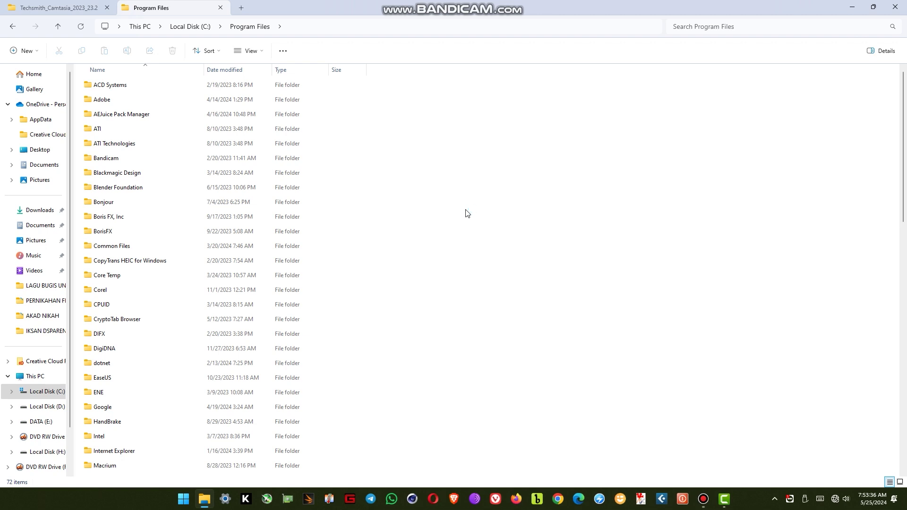
pyautogui.scroll(-13, 466, 214)
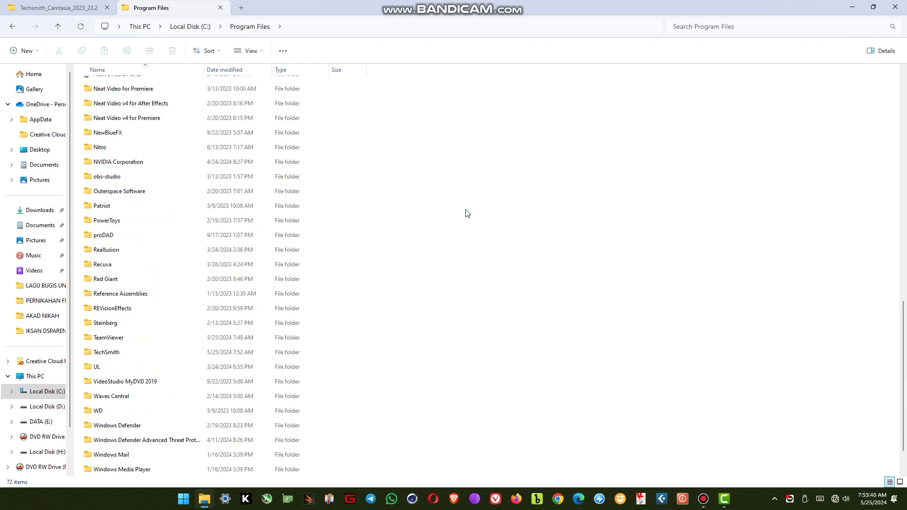
pyautogui.scroll(-1, 465, 213)
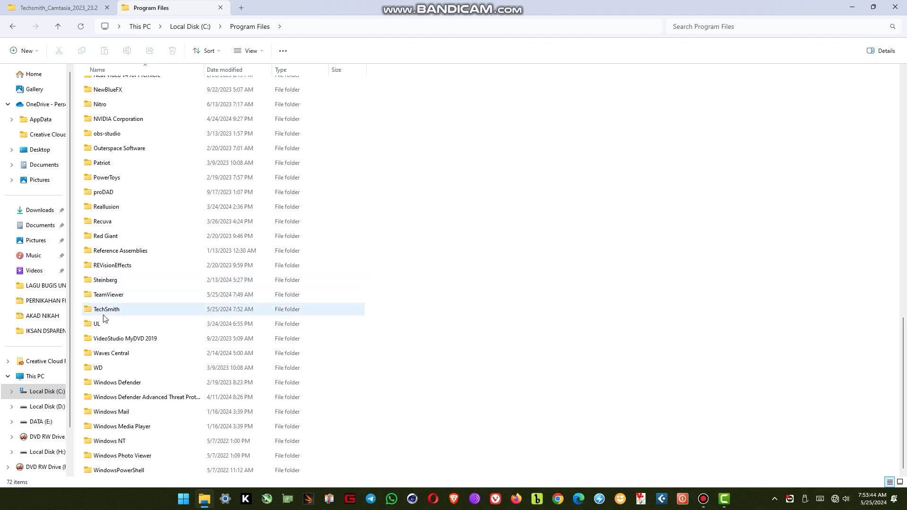
pyautogui.doubleClick(127, 312)
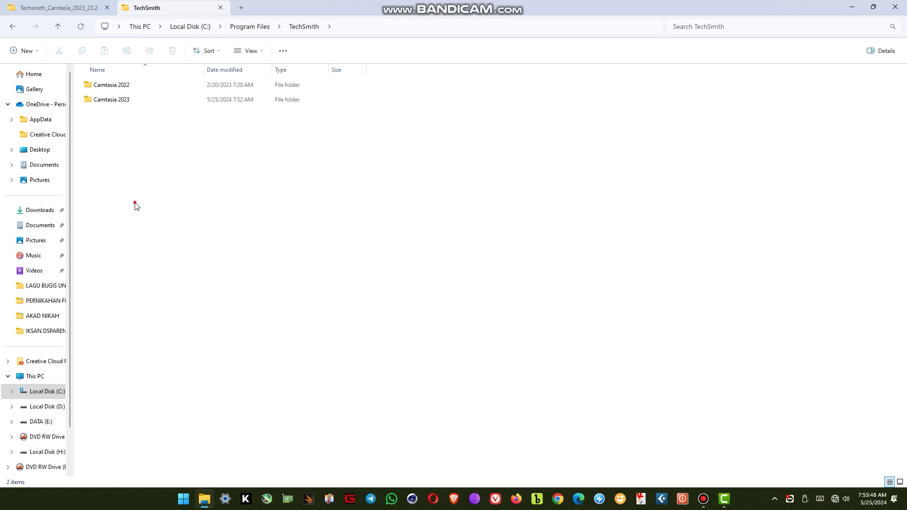
pyautogui.doubleClick(137, 101)
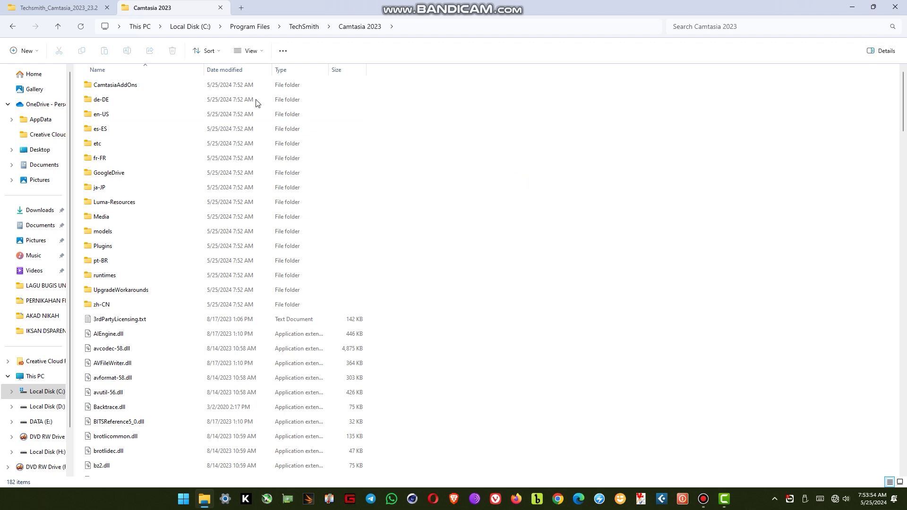
# Copy TSCLicensing.dll from the Crack folder of the extracted Camtasia package.
pyautogui.click(73, 11)
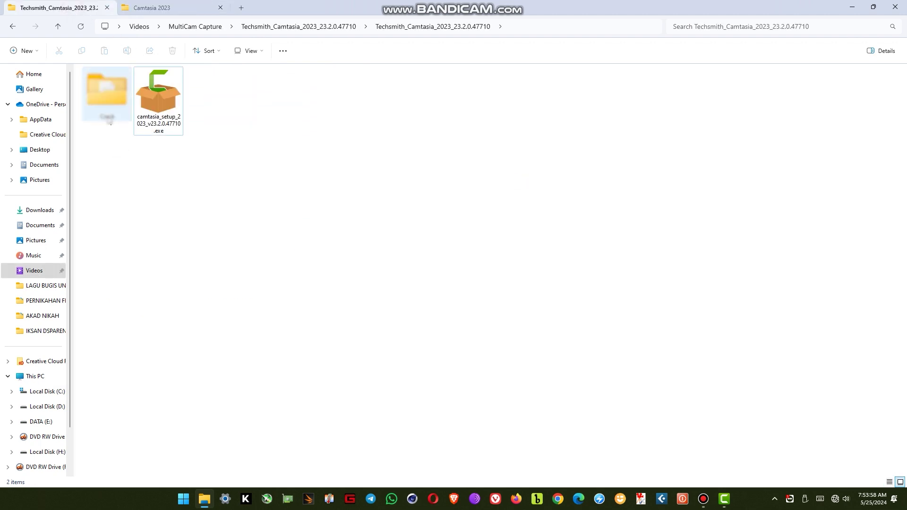
pyautogui.doubleClick(109, 105)
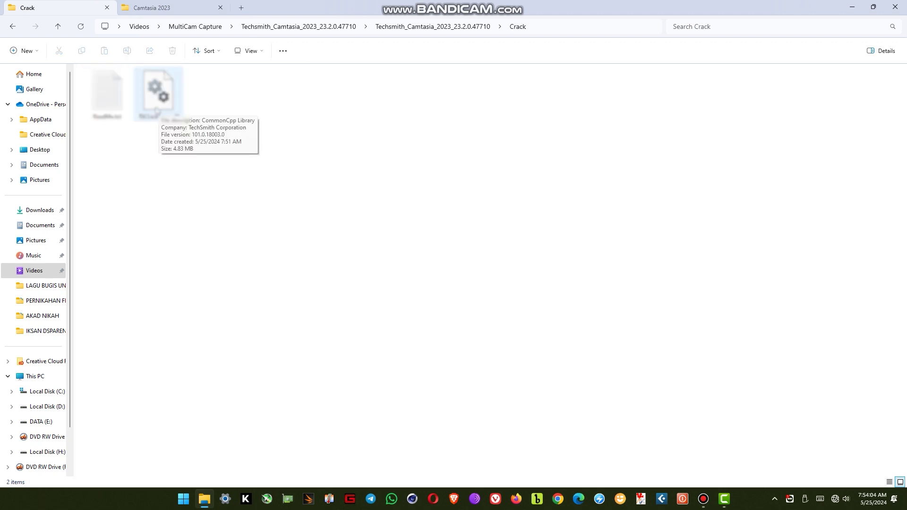
pyautogui.rightClick(156, 112)
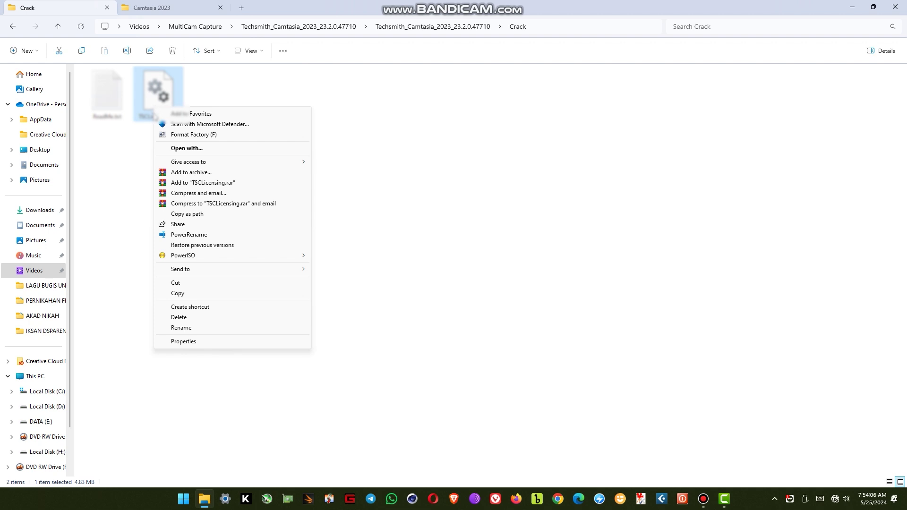
pyautogui.click(196, 295)
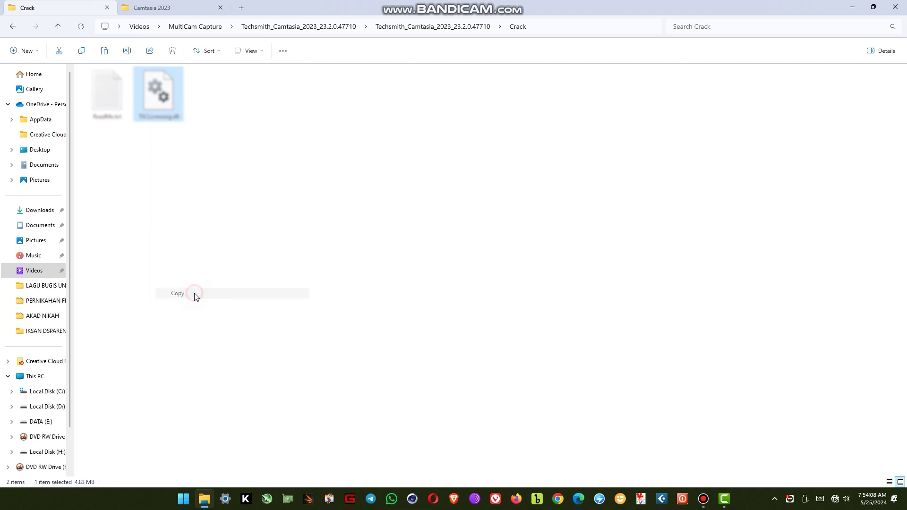
# Paste TSCLicensing.dll into the Camtasia 2023 installation folder, choosing to replace the existing file with administrator permission, and retry the copy.
pyautogui.click(140, 9)
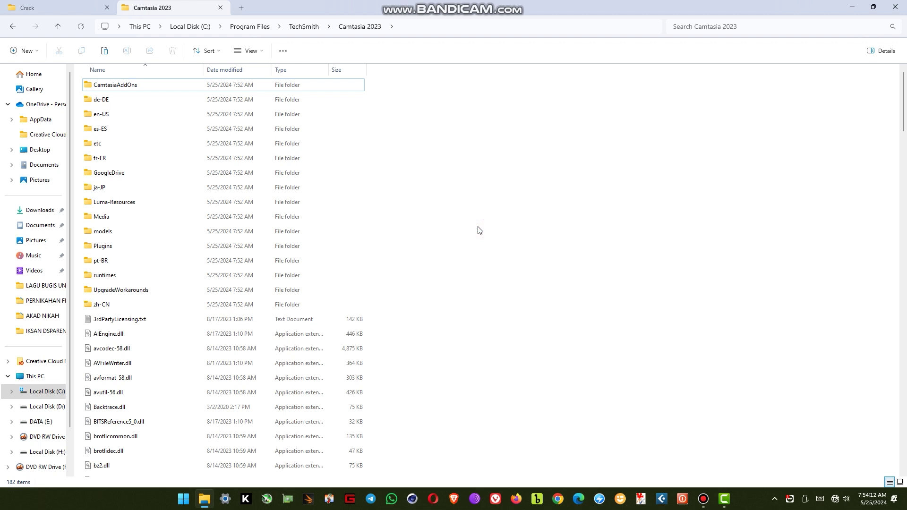
pyautogui.rightClick(481, 211)
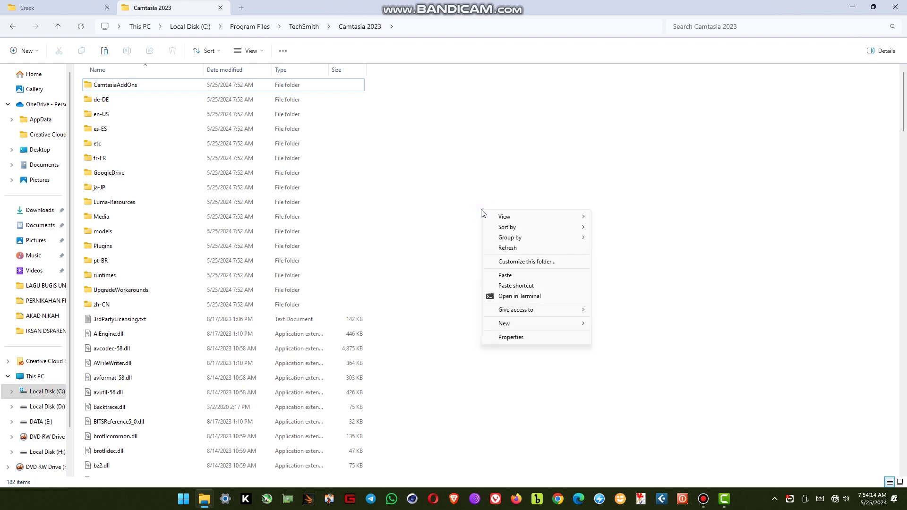
pyautogui.click(520, 276)
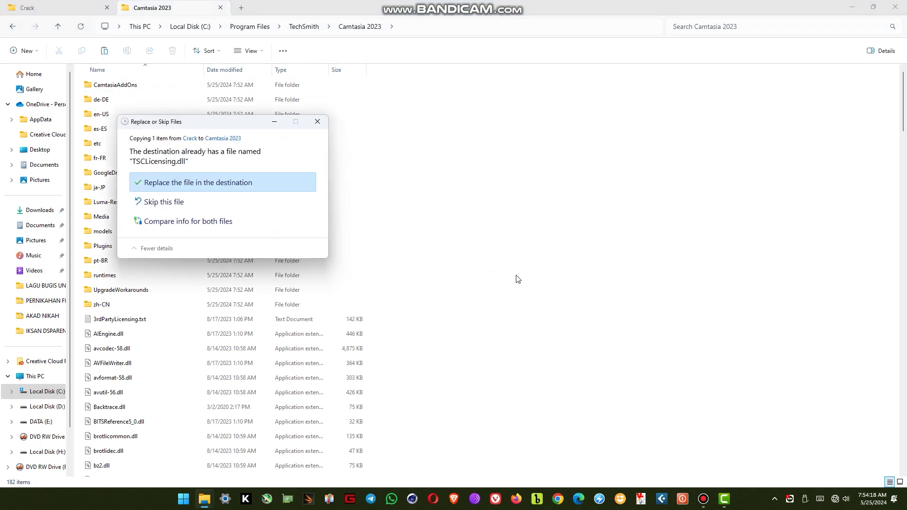
pyautogui.click(208, 182)
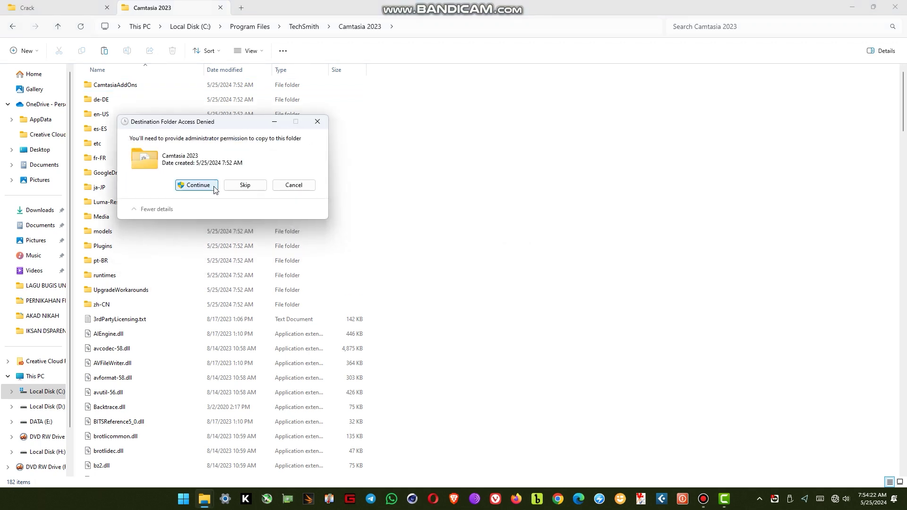
pyautogui.click(198, 185)
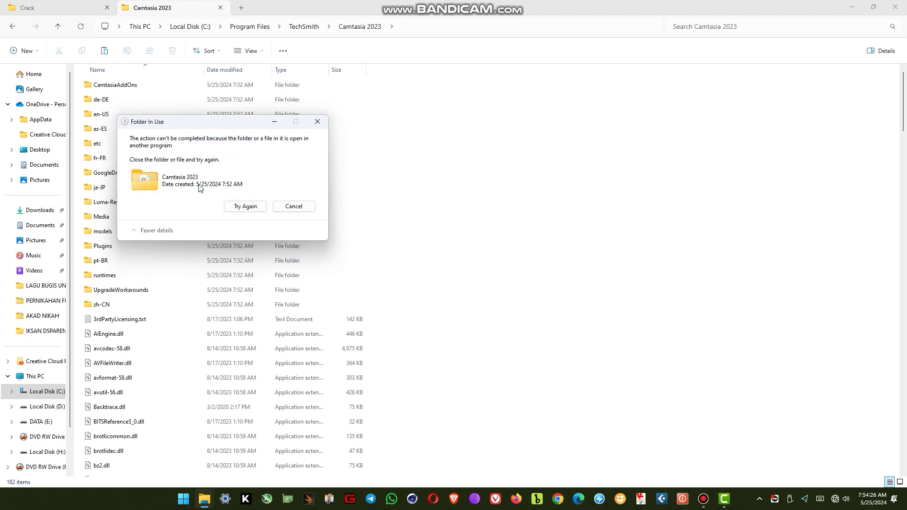
pyautogui.click(249, 209)
# Switch to Camtasia, submit Other as the type of video to create, and quit without signing in.
pyautogui.click(723, 499)
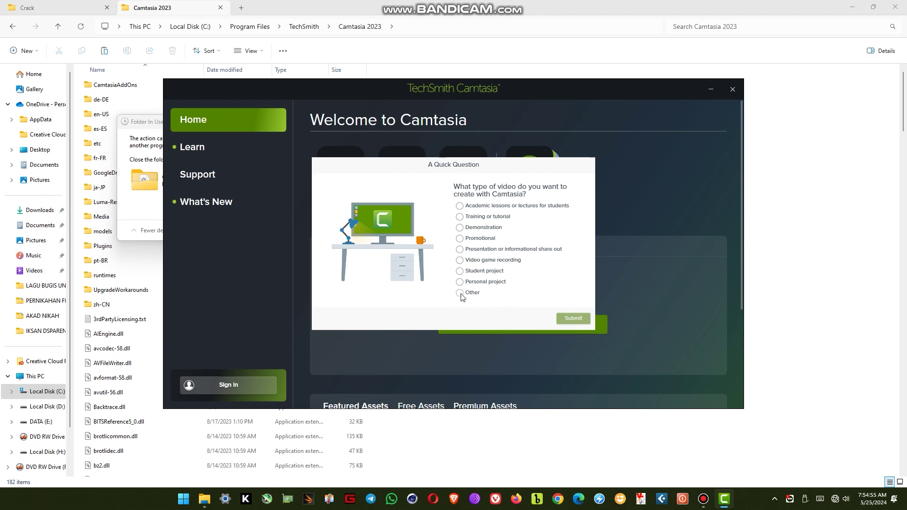
pyautogui.click(460, 294)
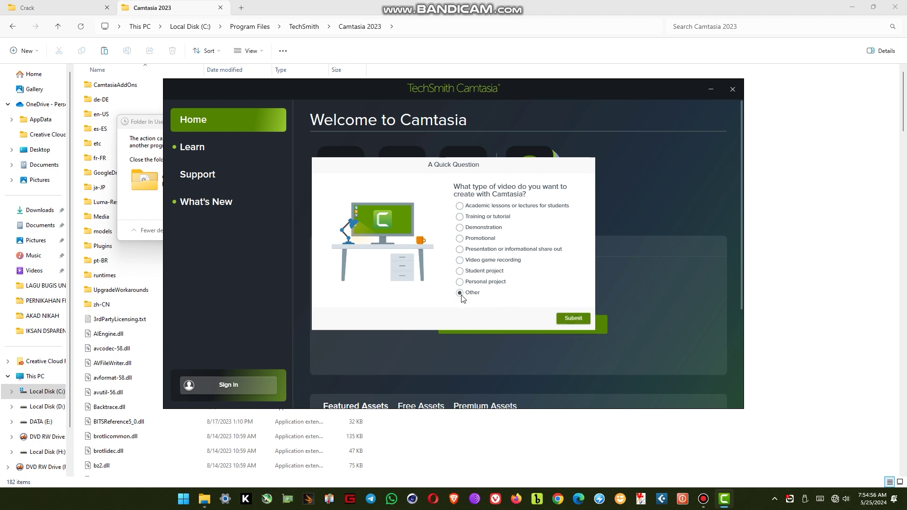
pyautogui.click(571, 319)
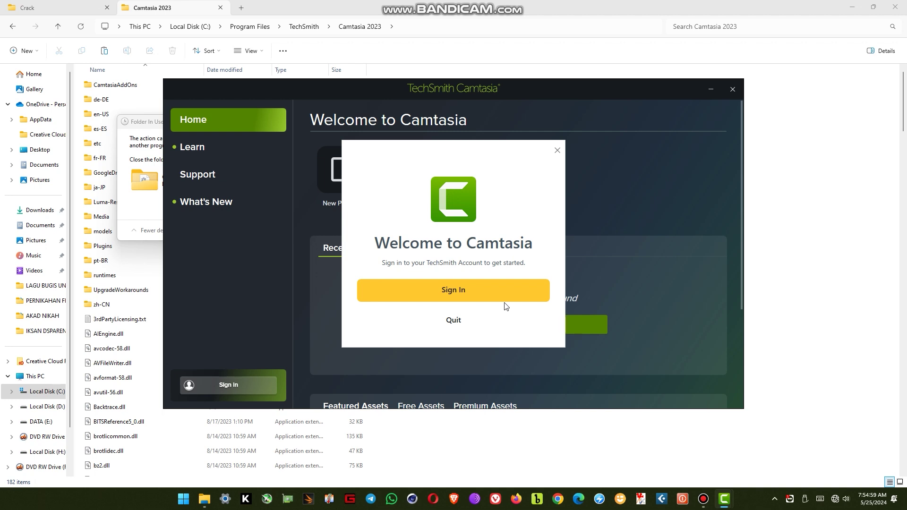
pyautogui.click(449, 321)
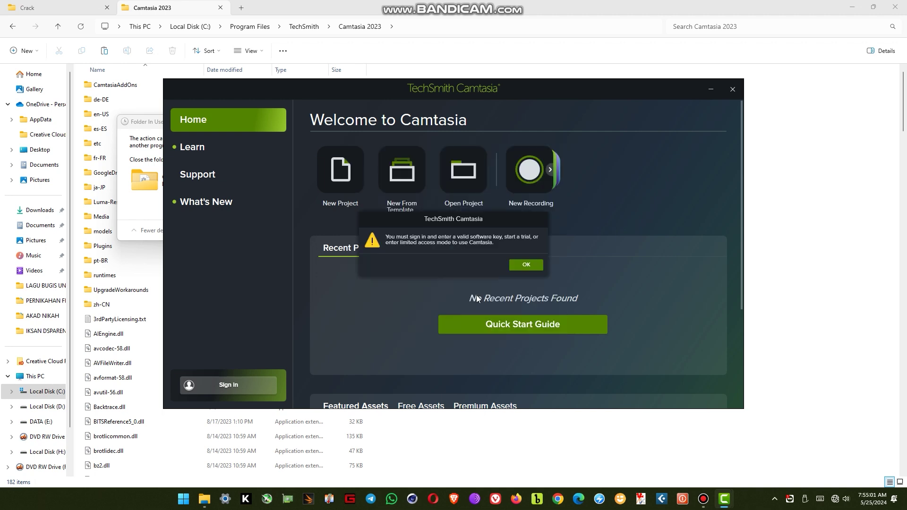
pyautogui.click(526, 264)
# Retry the pending replacement of TSCLicensing.dll in the Camtasia 2023 folder and minimize File Explorer.
pyautogui.click(244, 207)
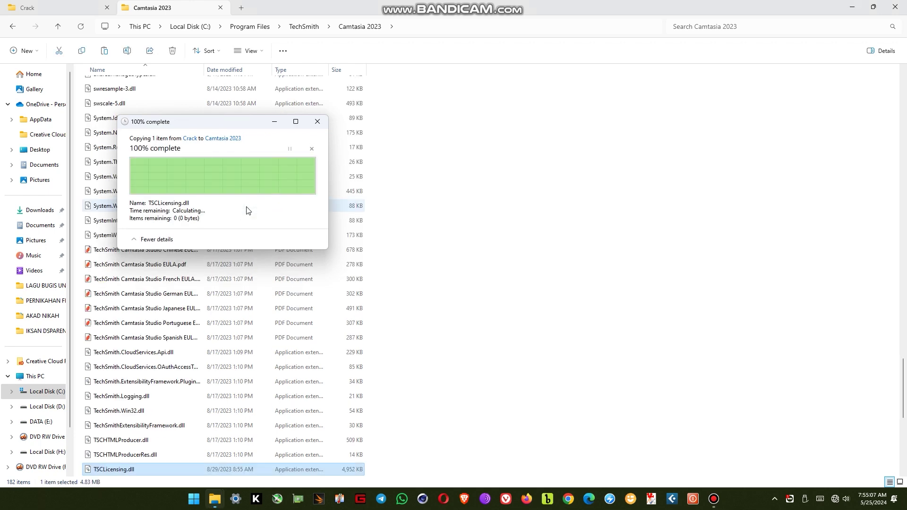
pyautogui.click(855, 8)
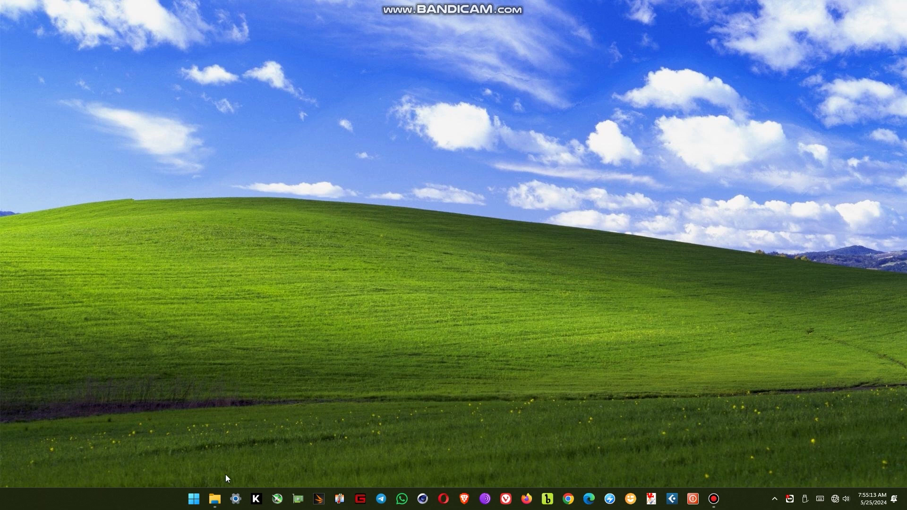
# Search Windows for camtasia and launch the Camtasia 2023 app.
pyautogui.click(194, 500)
pyautogui.click(194, 501)
pyautogui.click(194, 503)
pyautogui.write('camtasia')
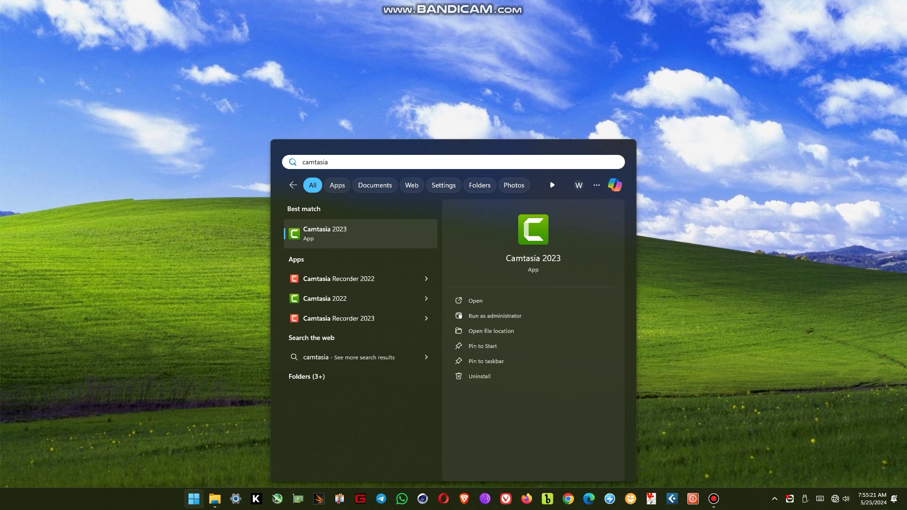
pyautogui.click(534, 236)
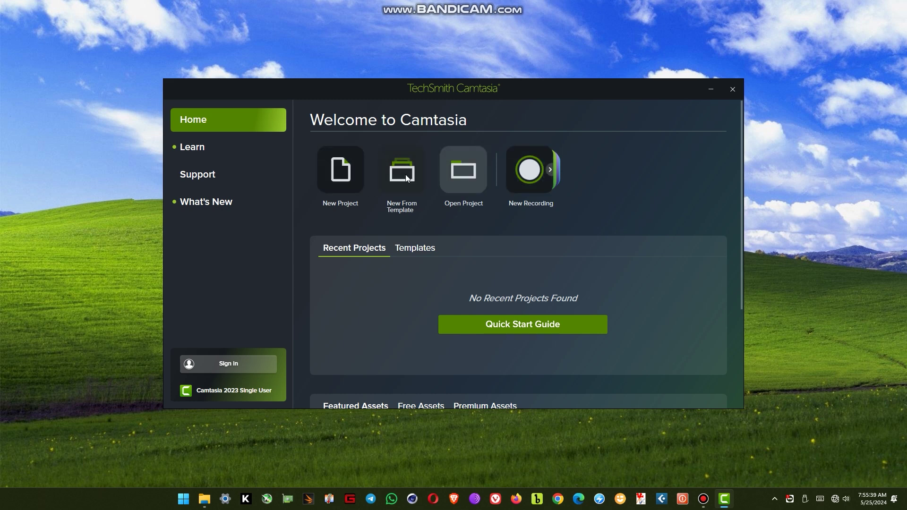
# Browse the project templates on the Camtasia welcome screen.
pyautogui.click(422, 251)
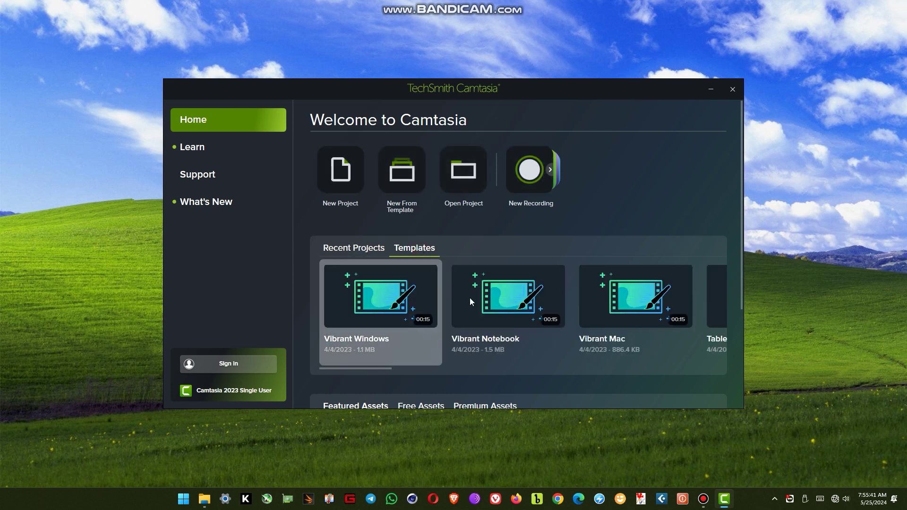
pyautogui.scroll(-2, 486, 302)
pyautogui.scroll(-1, 487, 302)
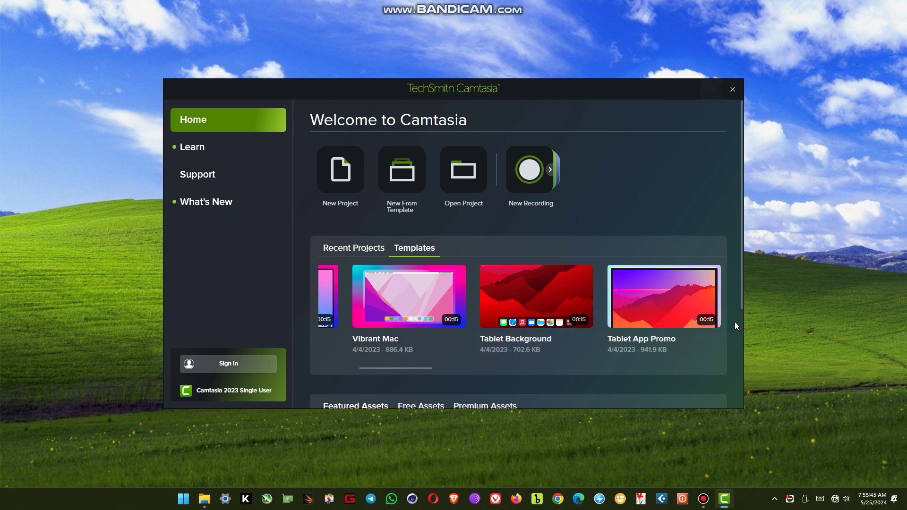
pyautogui.moveTo(740, 298); pyautogui.dragTo(720, 289)
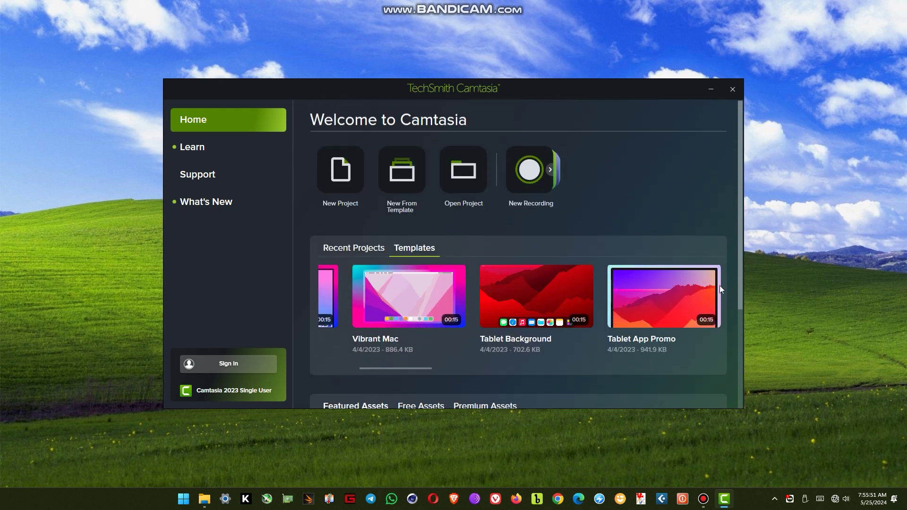
pyautogui.scroll(3, 486, 331)
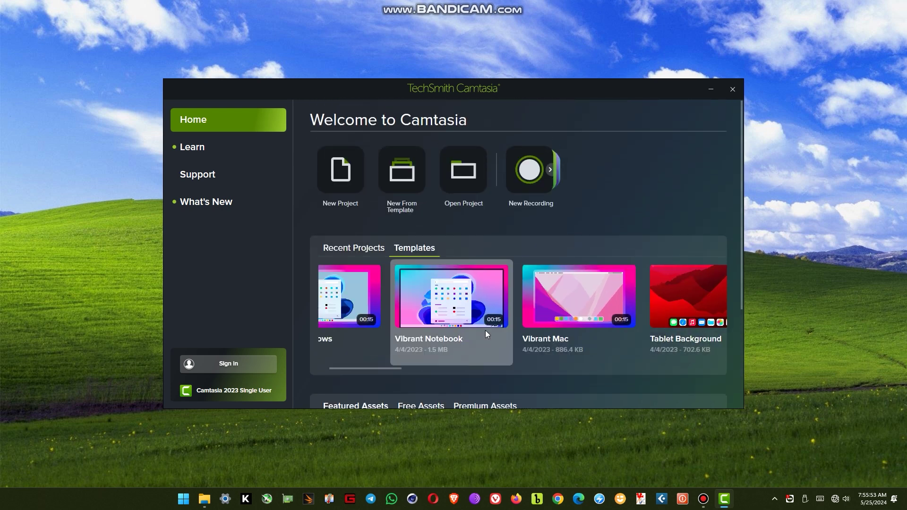
pyautogui.scroll(1, 461, 327)
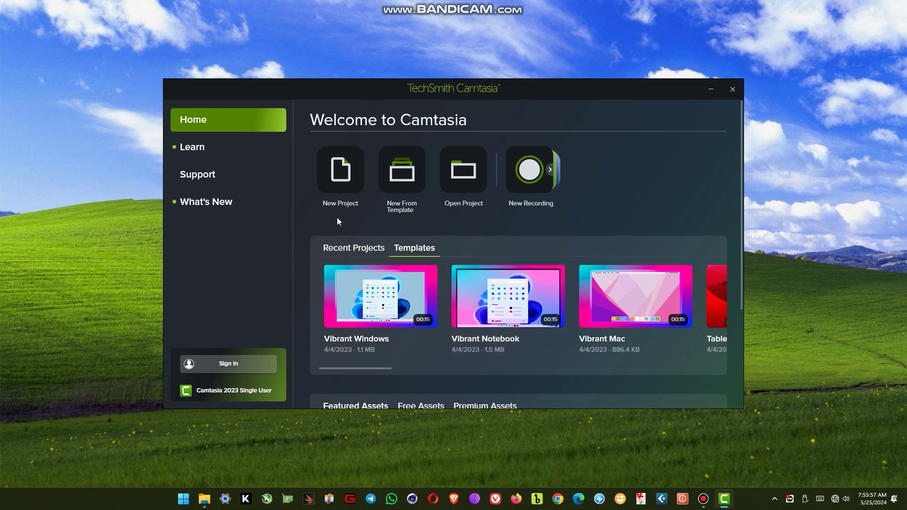
# Create a new project and run the update check with the prompt before update checks turned off.
pyautogui.click(338, 175)
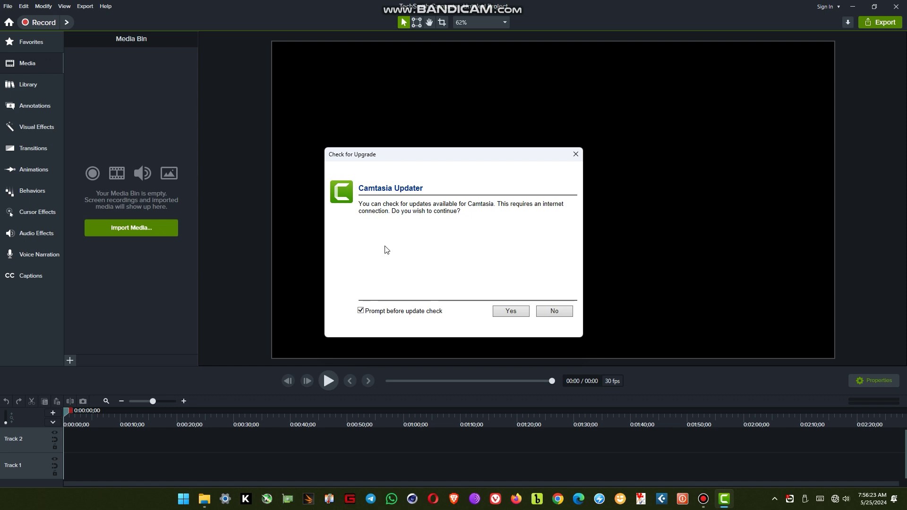
pyautogui.click(361, 311)
pyautogui.click(510, 311)
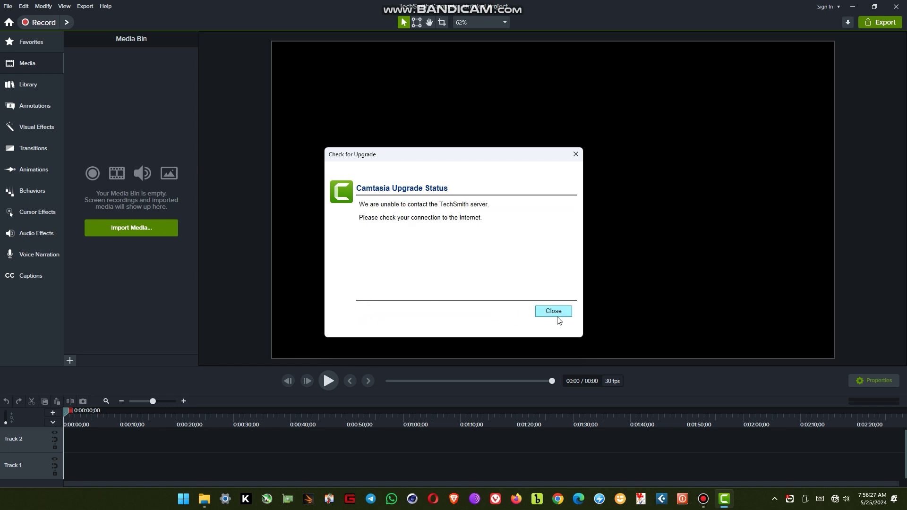
pyautogui.click(553, 311)
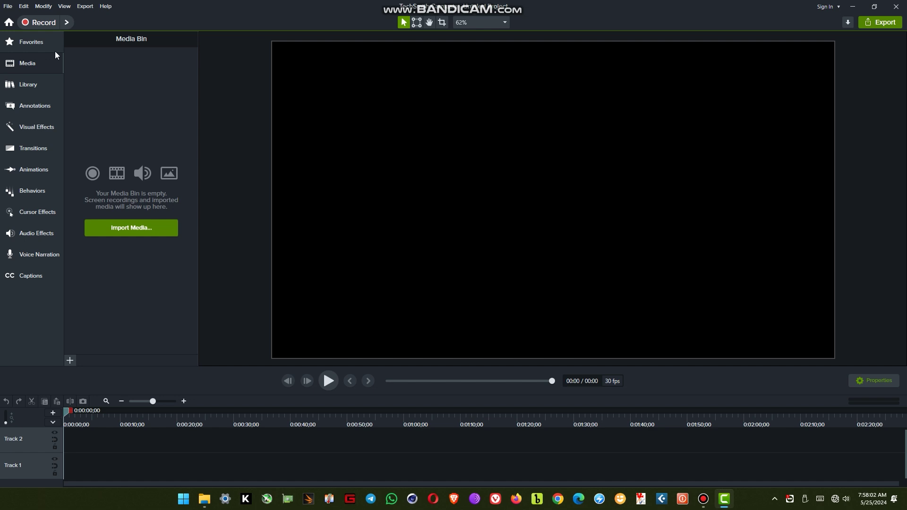
# Look through the Favorites, Media Bin and Library asset collections of the new project.
pyautogui.click(36, 41)
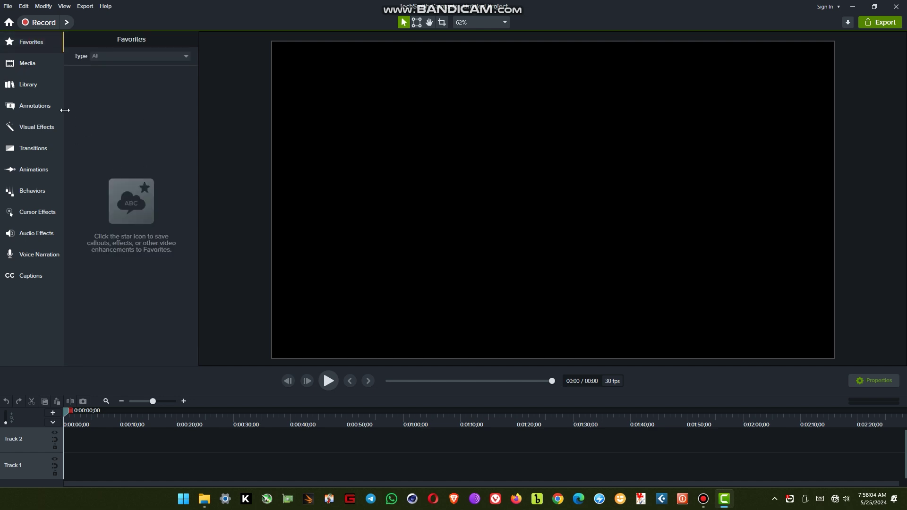
pyautogui.click(28, 66)
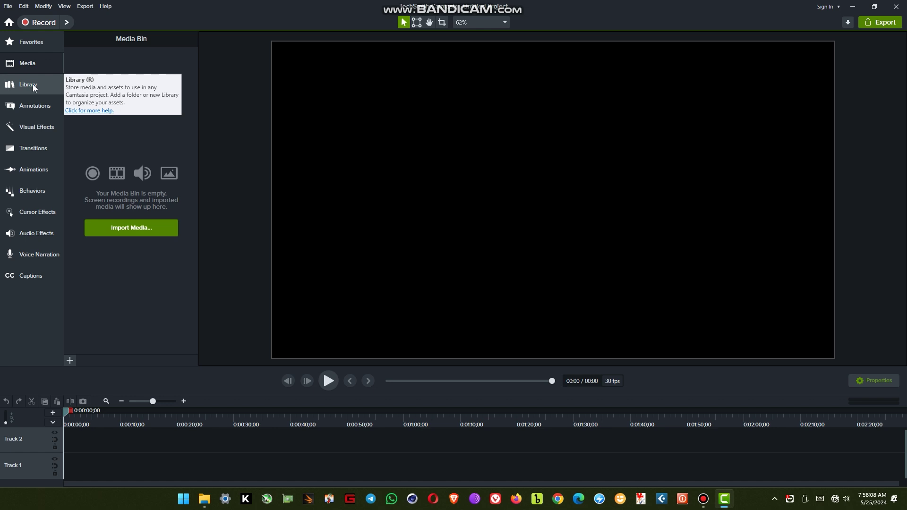
pyautogui.click(34, 86)
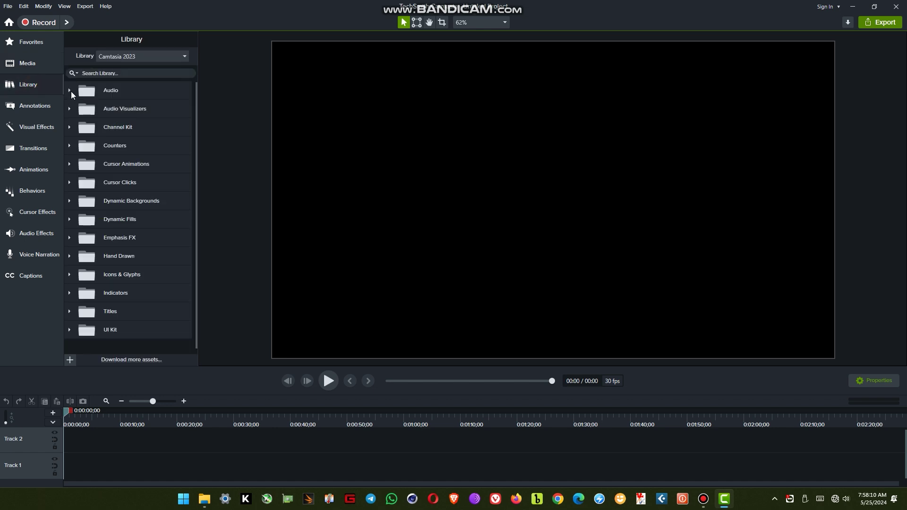
# Preview the Clap-And-Stomp, Driving-Electronic-Drama and Hip-Hop-Chambers tracks in the Library's Audio folder.
pyautogui.click(70, 91)
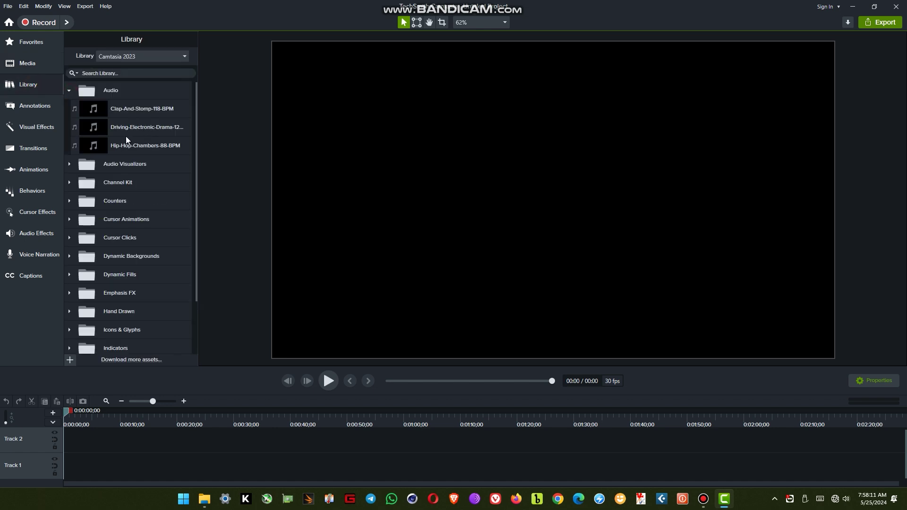
pyautogui.click(70, 90)
pyautogui.click(70, 90)
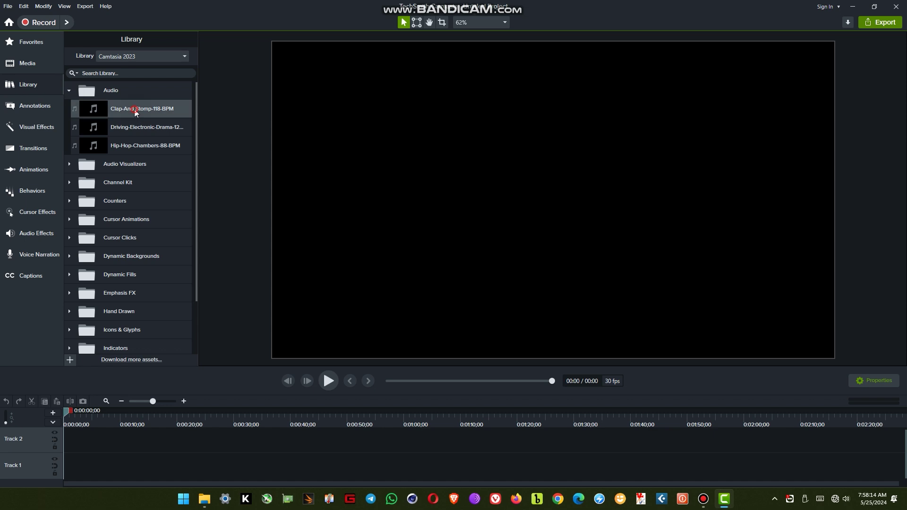
pyautogui.doubleClick(134, 109)
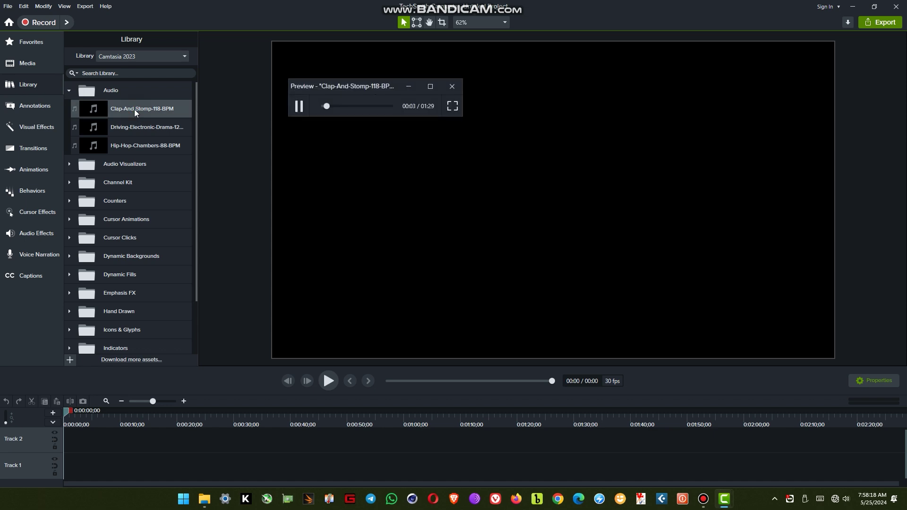
pyautogui.doubleClick(134, 127)
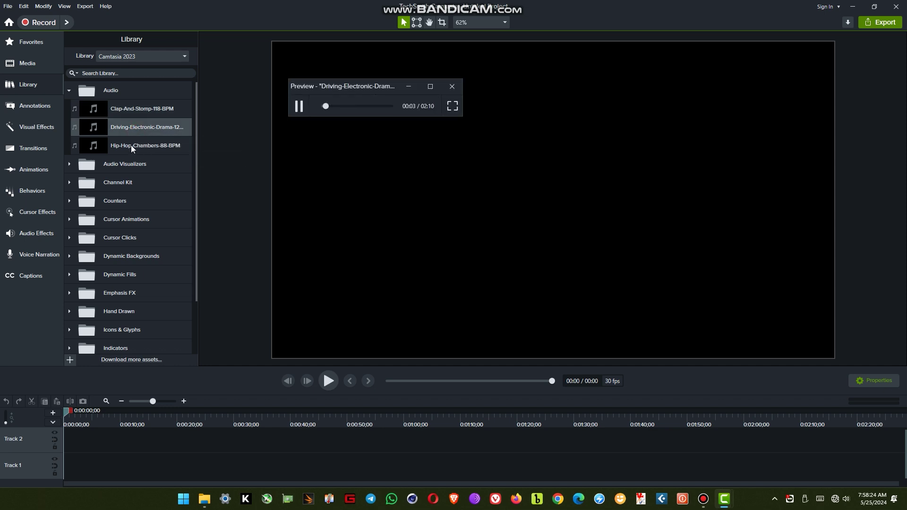
pyautogui.doubleClick(131, 146)
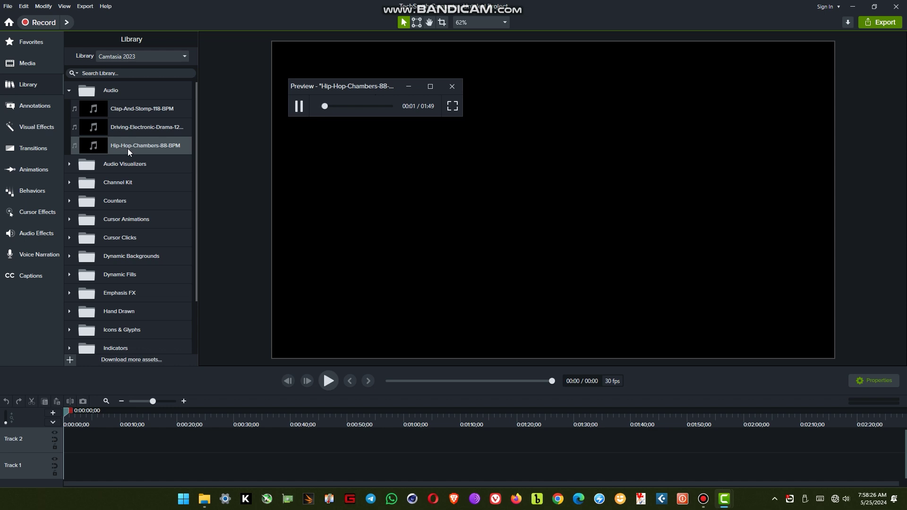
pyautogui.press('space')
# Preview Audio Bars, Audio Ring and Audio Wave in the Library's Audio Visualizers folder and collapse the folder.
pyautogui.click(69, 164)
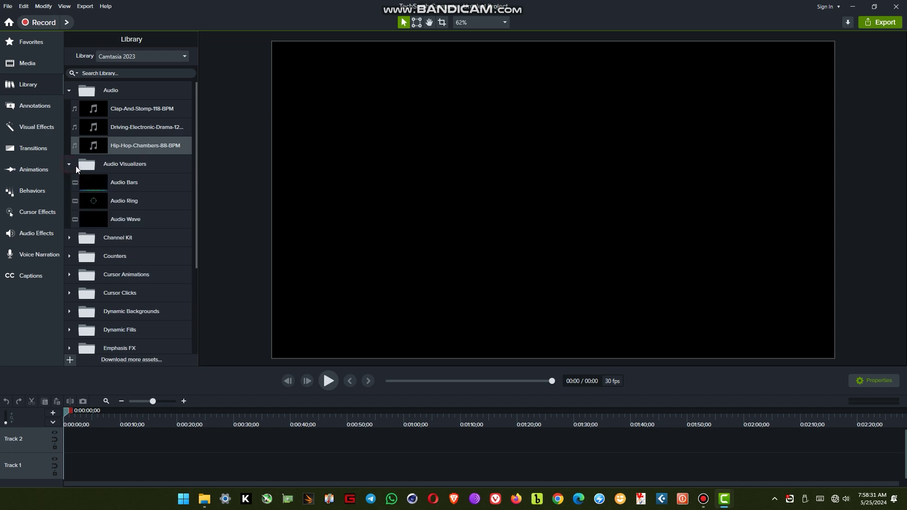
pyautogui.doubleClick(130, 187)
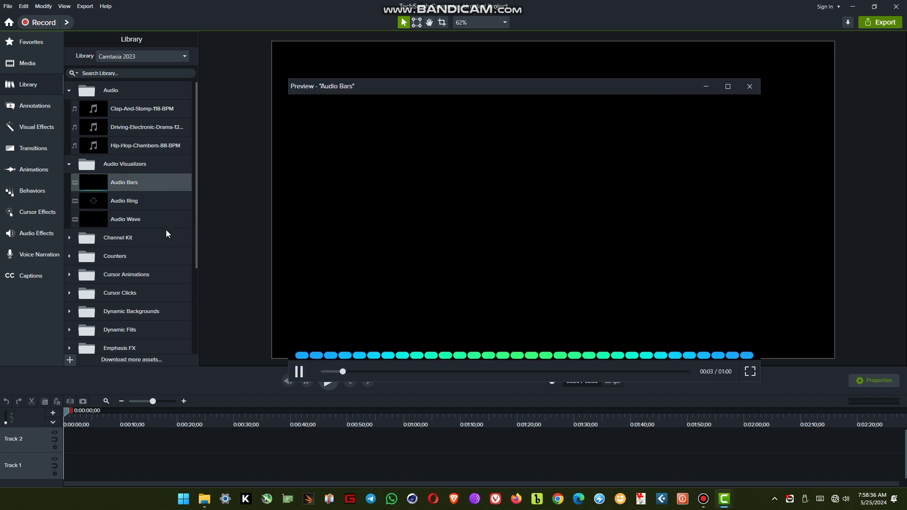
pyautogui.doubleClick(126, 202)
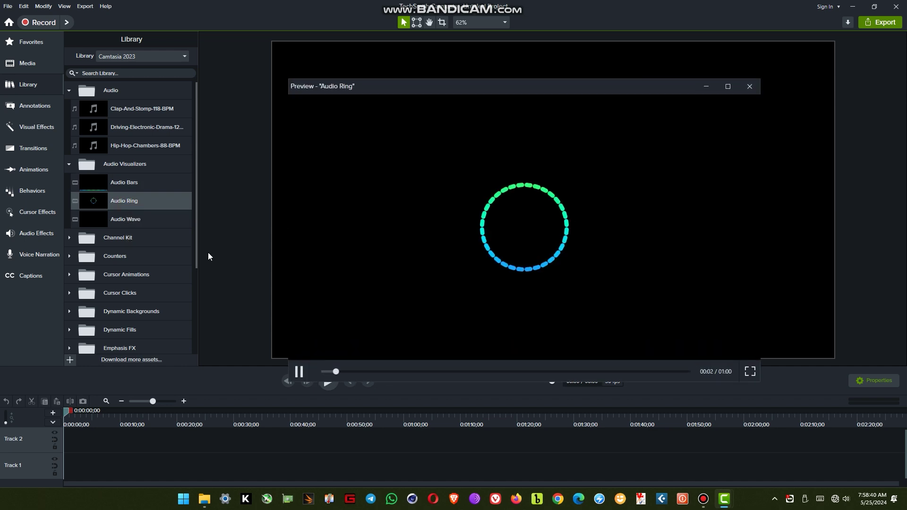
pyautogui.doubleClick(129, 221)
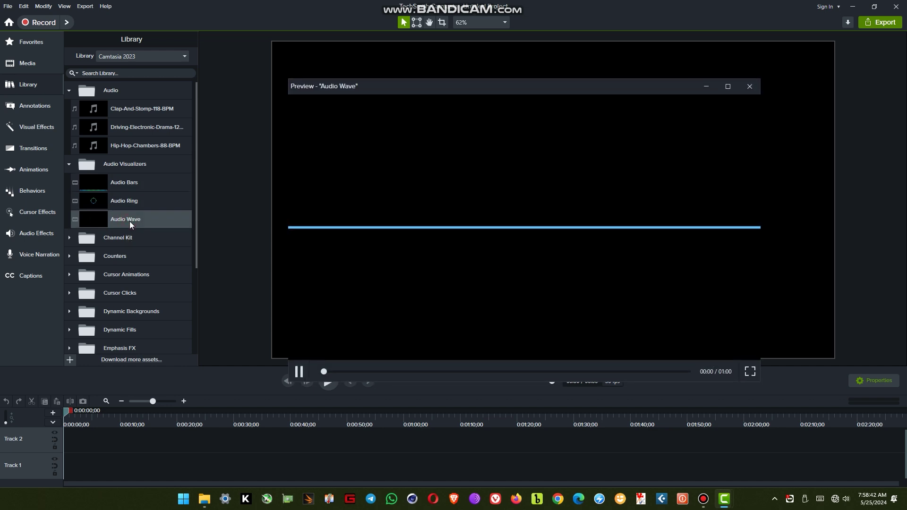
pyautogui.click(69, 163)
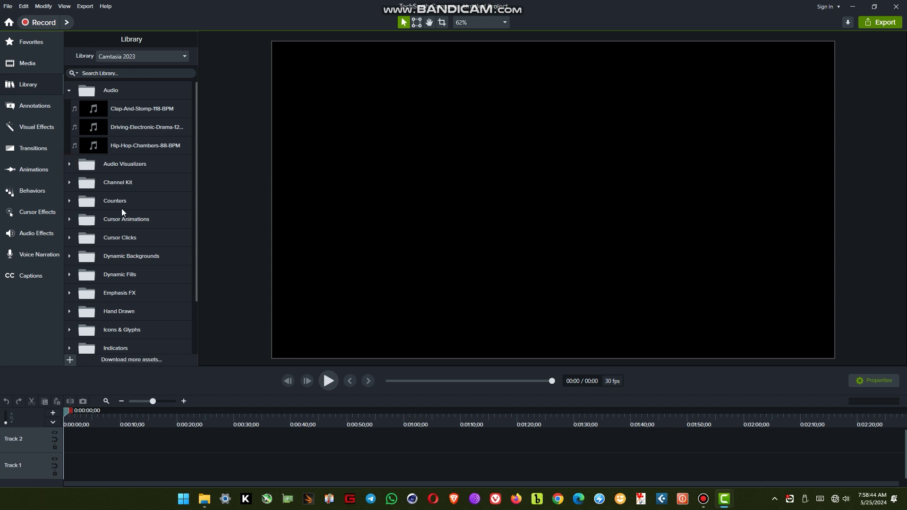
# Preview Buy Now Vertical, Boxy Subscribe and Subscribe Bell Vertical in the Library's Channel Kit folder.
pyautogui.click(70, 182)
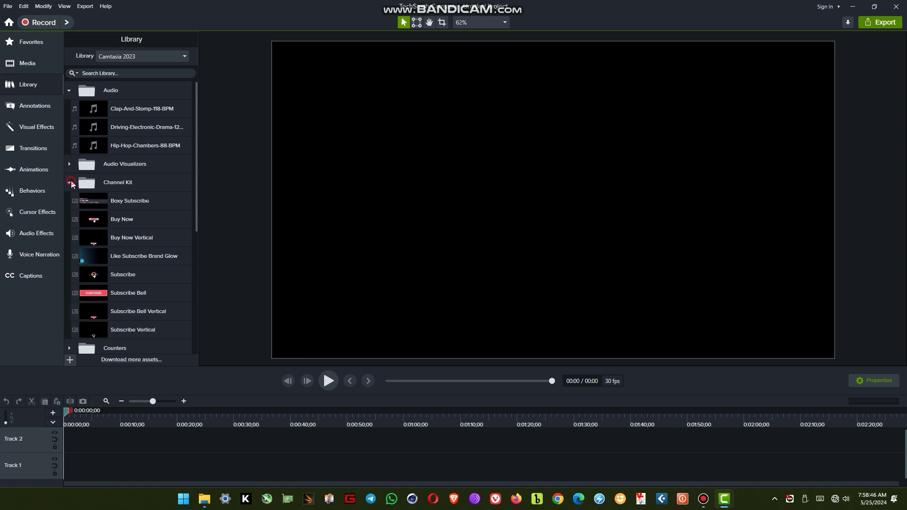
pyautogui.scroll(-3, 137, 228)
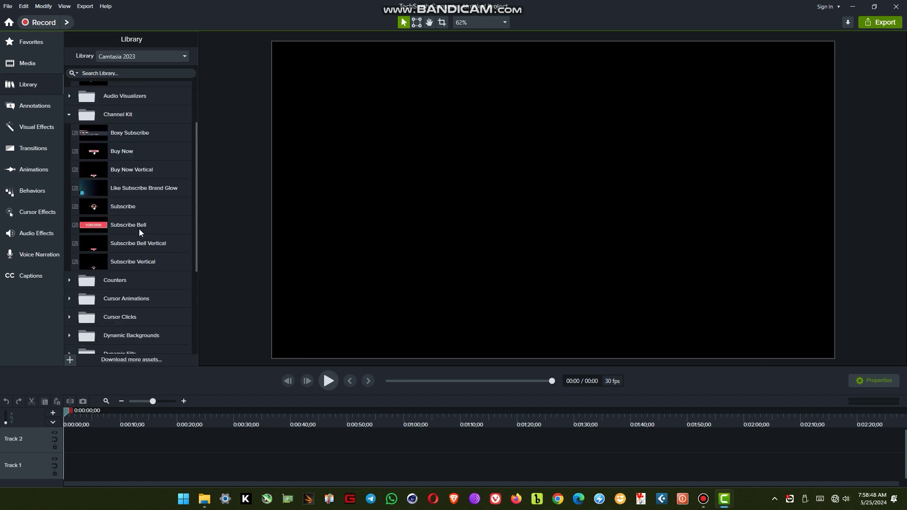
pyautogui.doubleClick(125, 173)
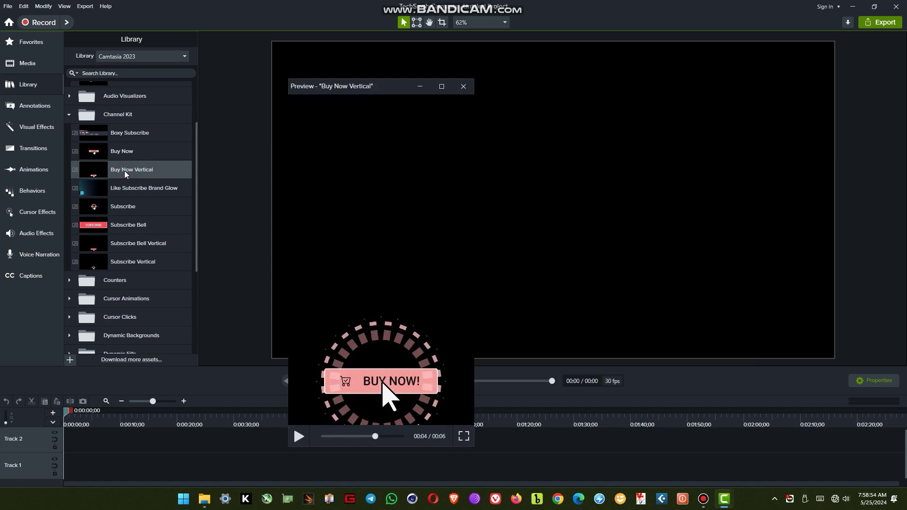
pyautogui.doubleClick(121, 137)
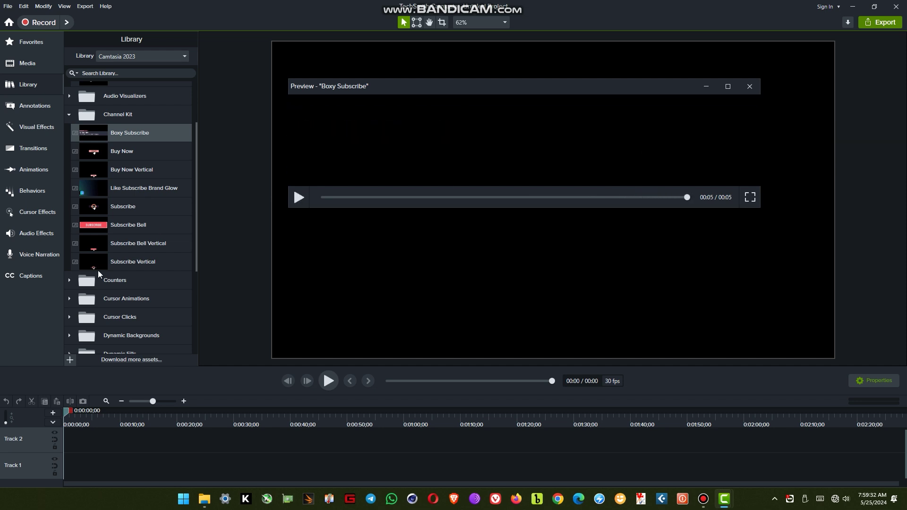
pyautogui.doubleClick(134, 243)
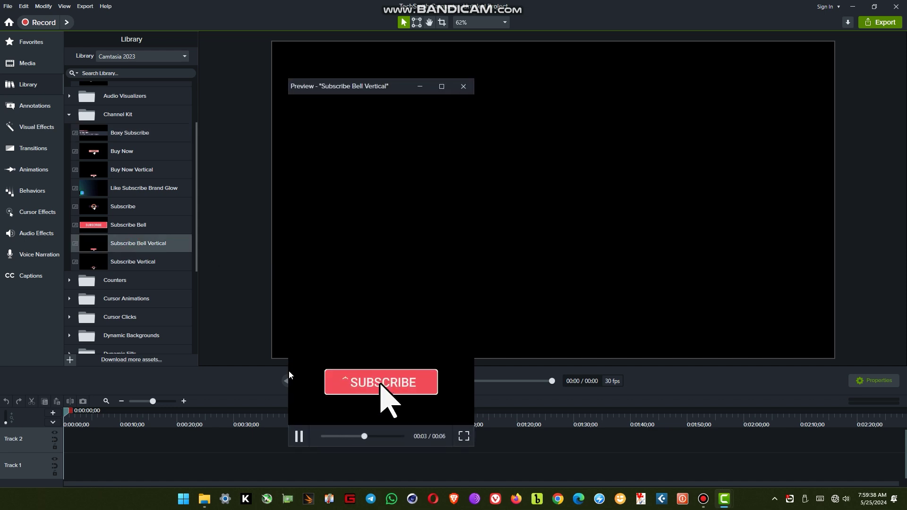
# Expand the Library's Counters folder and preview the Timeline Timestamp asset.
pyautogui.click(70, 279)
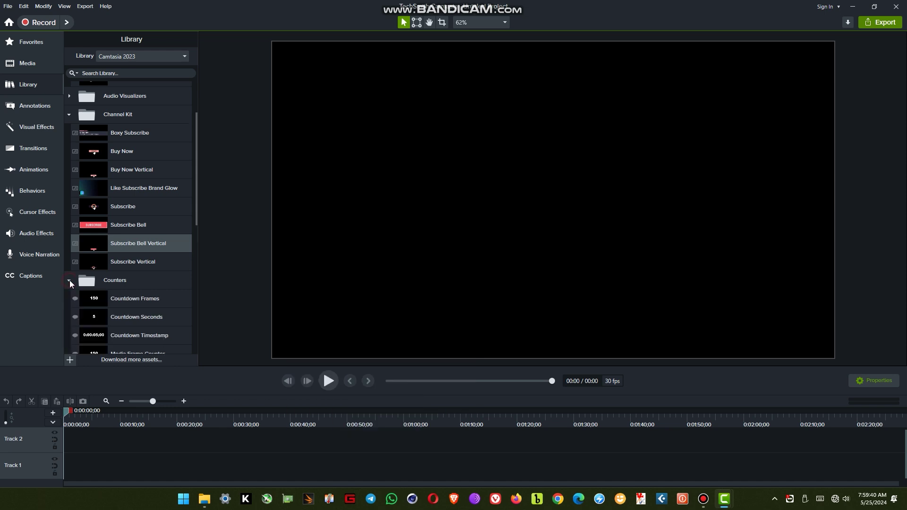
pyautogui.scroll(-3, 134, 297)
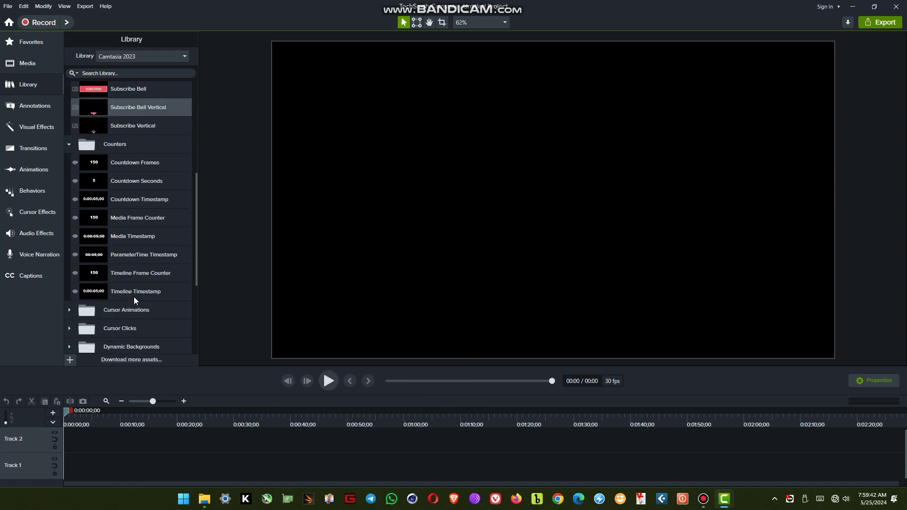
pyautogui.scroll(-1, 132, 281)
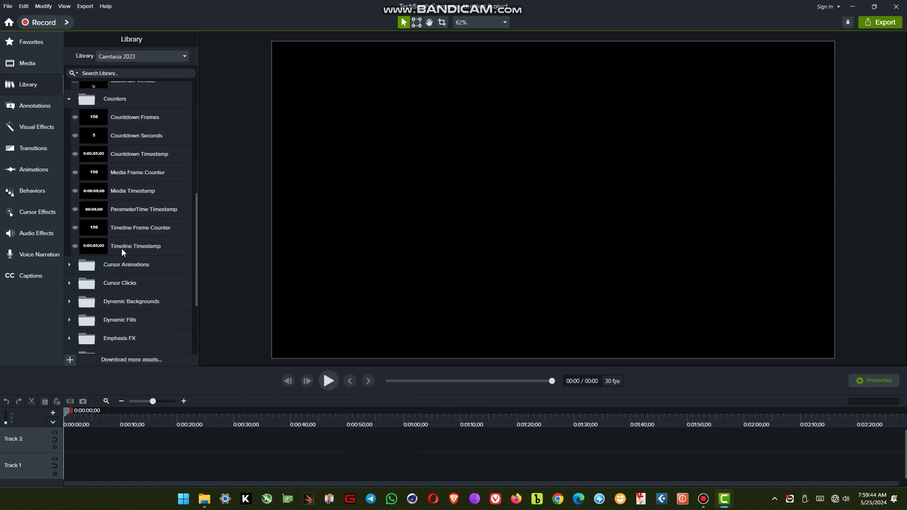
pyautogui.doubleClick(121, 248)
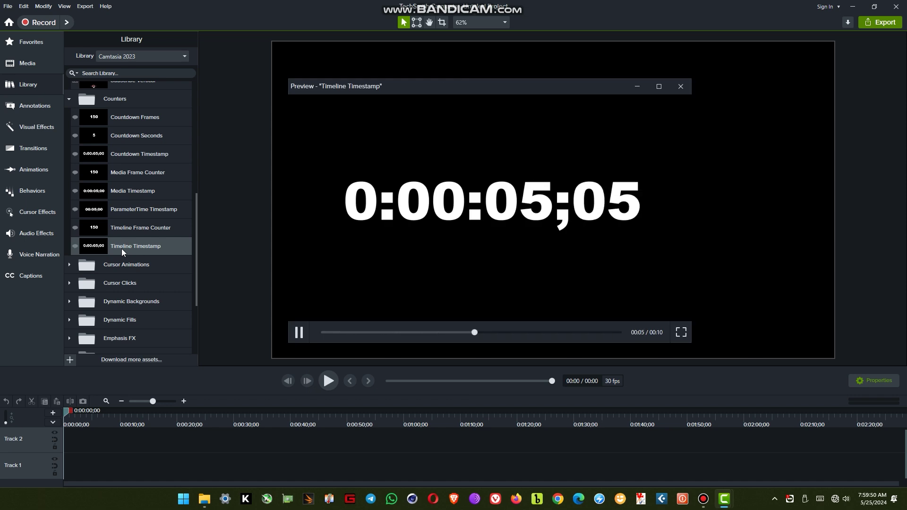
# Preview Arrow Wings Mac, Arrow Wings Win, Finger Count 1-2-3 Mac and Finger Count 3-2-1 Mac in the Library's Cursor Animations folder.
pyautogui.click(71, 265)
pyautogui.click(127, 284)
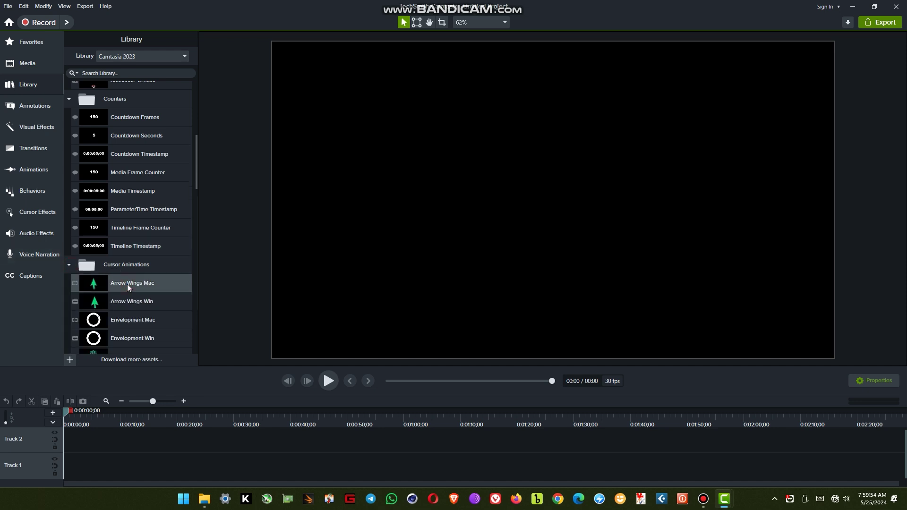
pyautogui.doubleClick(127, 285)
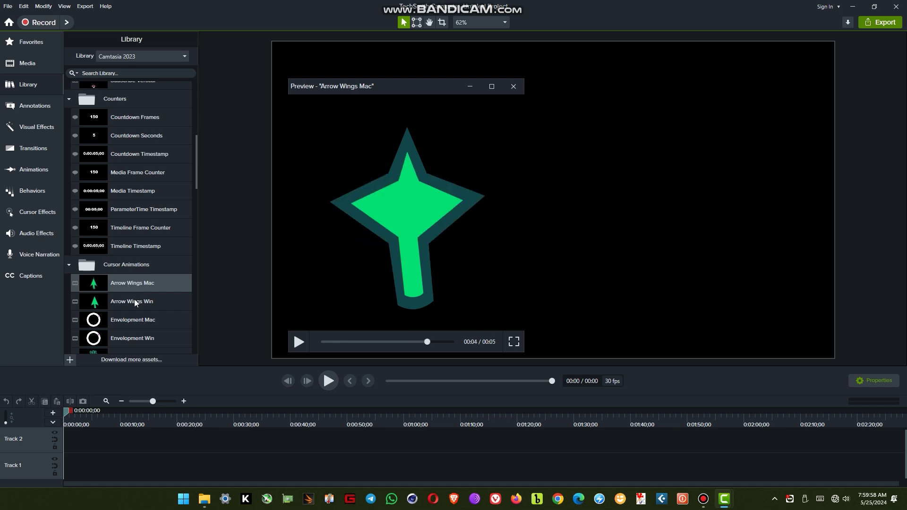
pyautogui.click(134, 301)
pyautogui.doubleClick(134, 302)
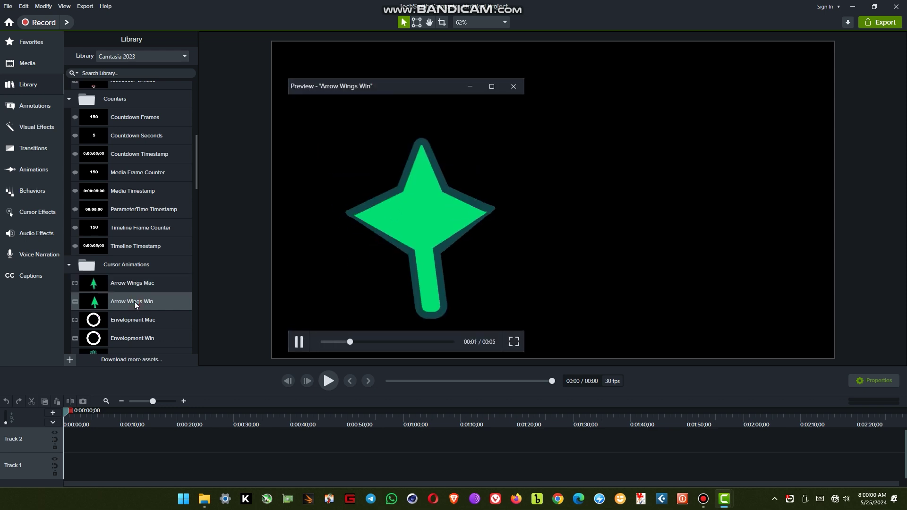
pyautogui.scroll(-1, 134, 304)
pyautogui.scroll(-1, 135, 305)
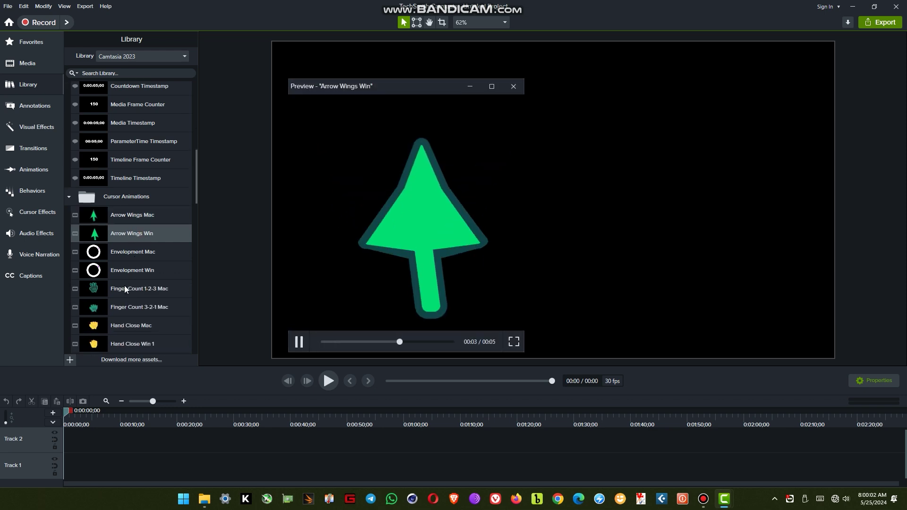
pyautogui.doubleClick(125, 289)
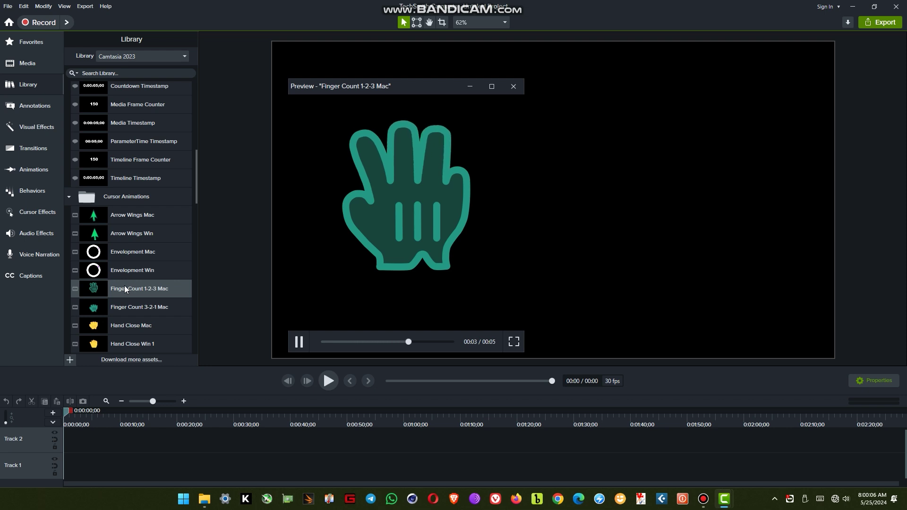
pyautogui.doubleClick(127, 308)
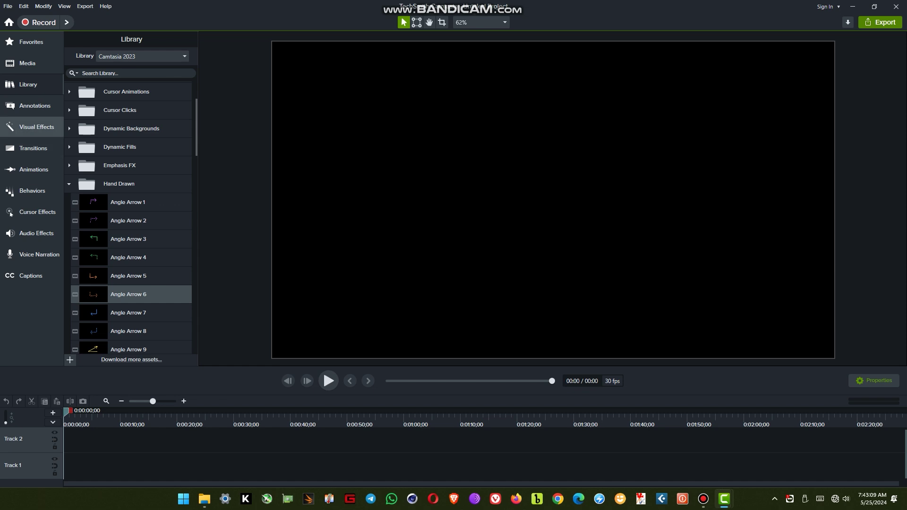
# Look through the whole Visual Effects collection, down to Vignette, and close it.
pyautogui.click(35, 127)
pyautogui.scroll(-1, 150, 261)
pyautogui.scroll(1, 149, 261)
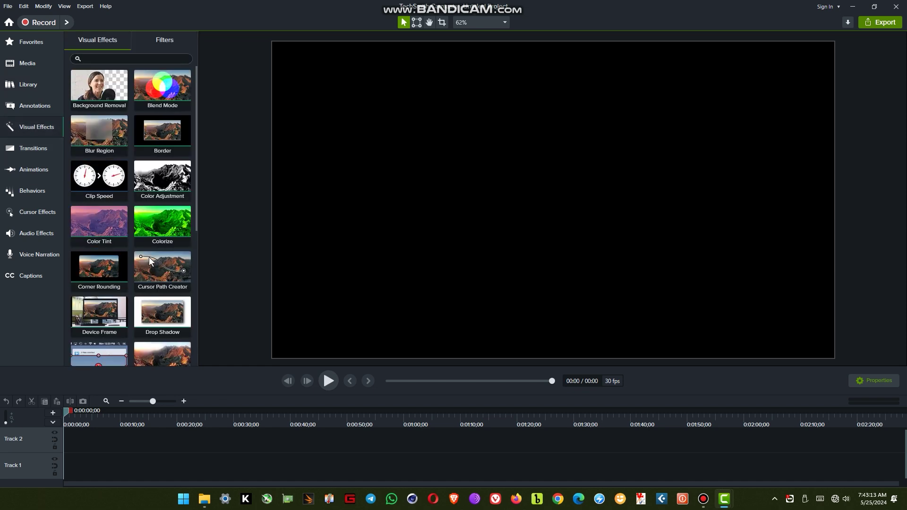
pyautogui.scroll(-9, 149, 262)
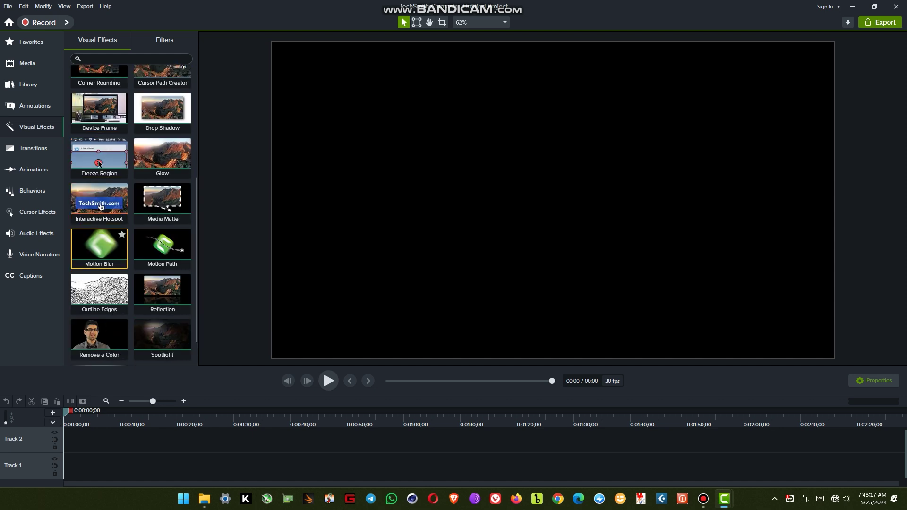
pyautogui.scroll(-2, 99, 248)
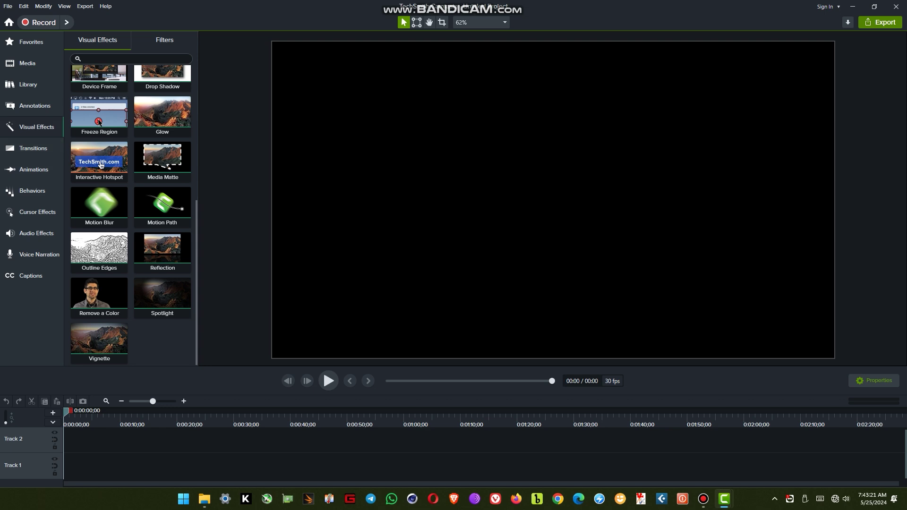
pyautogui.click(36, 127)
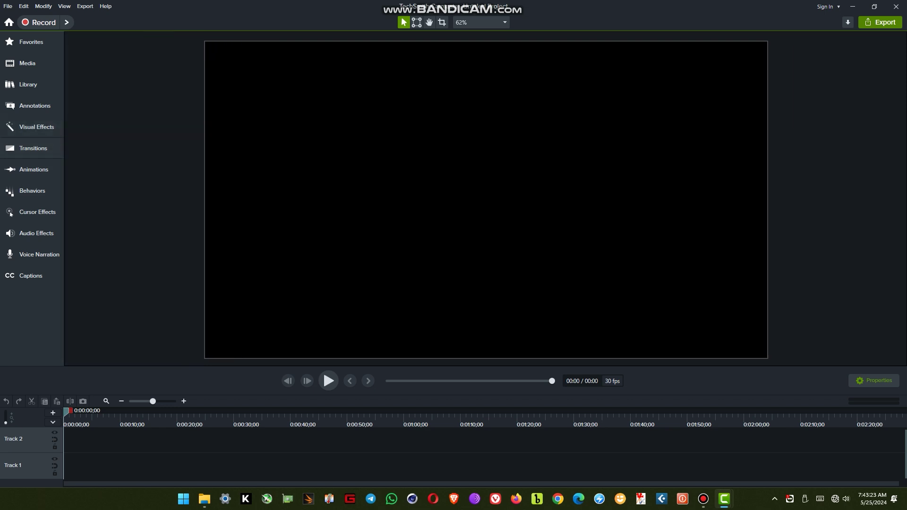
# Look through the Transitions, Animations, Behaviors, Cursor Effects, Audio Effects and Voice Narration tools in turn.
pyautogui.click(33, 148)
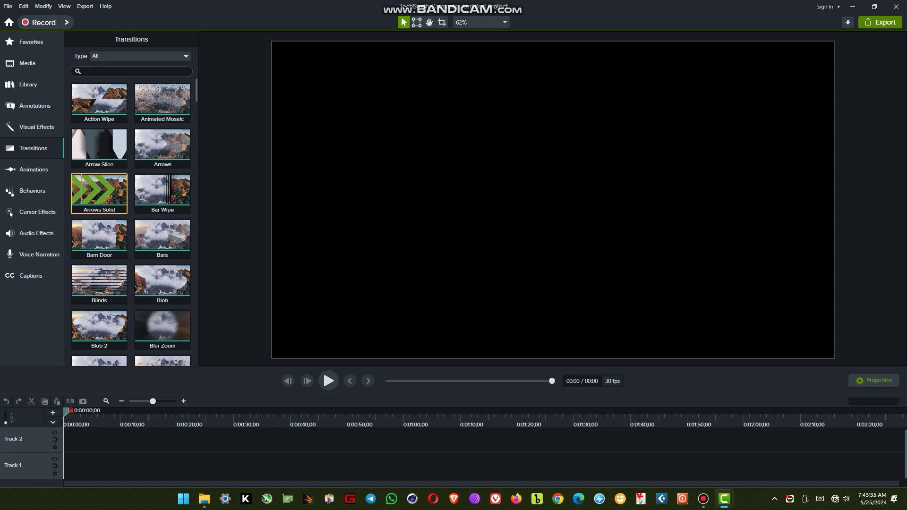
pyautogui.click(33, 169)
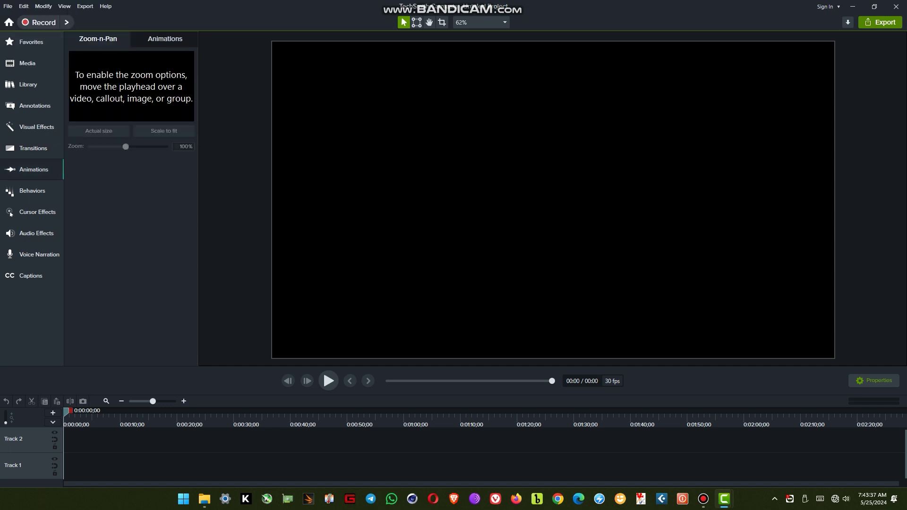
pyautogui.click(32, 190)
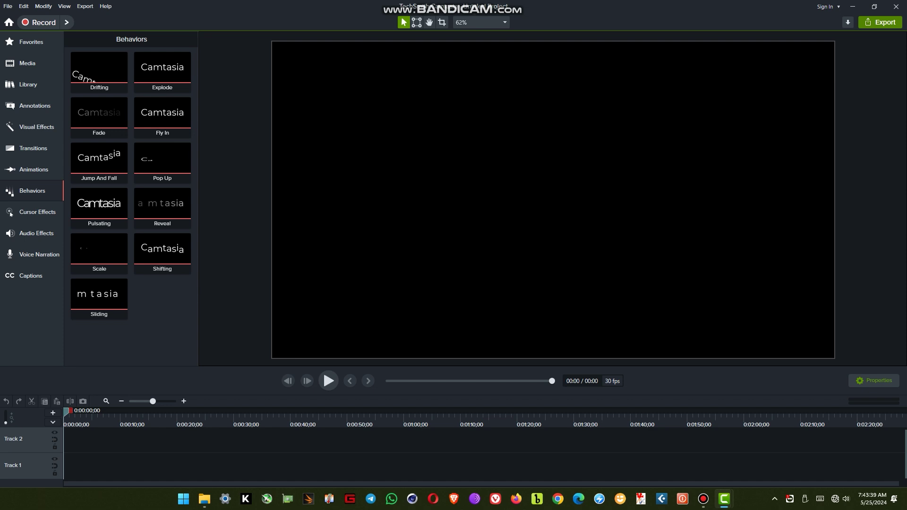
pyautogui.click(37, 211)
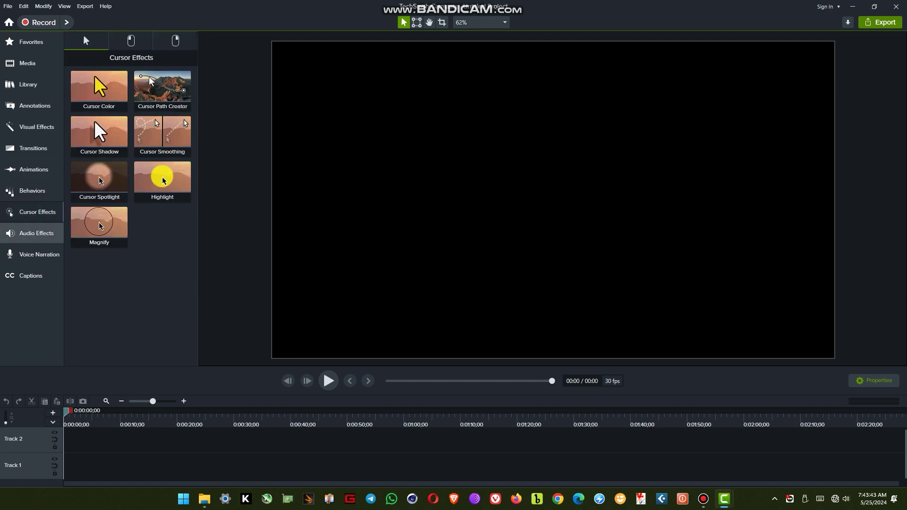
pyautogui.click(36, 233)
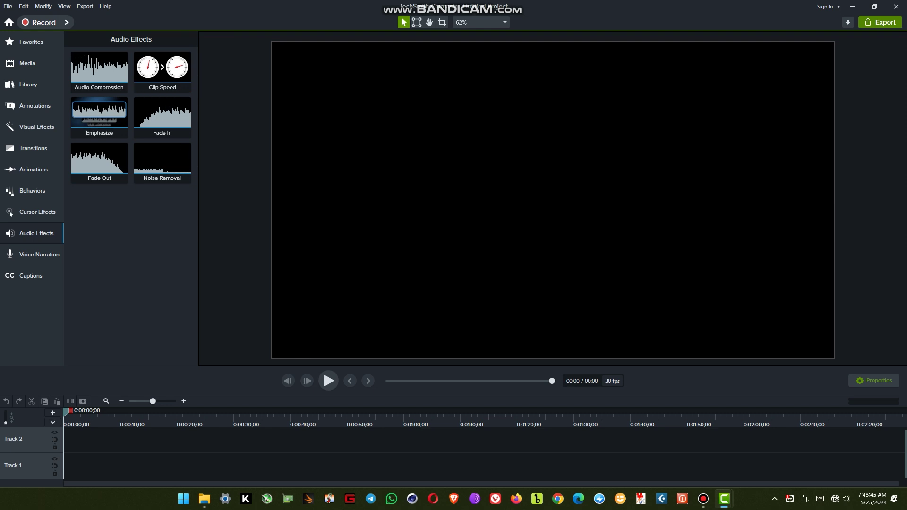
pyautogui.click(39, 254)
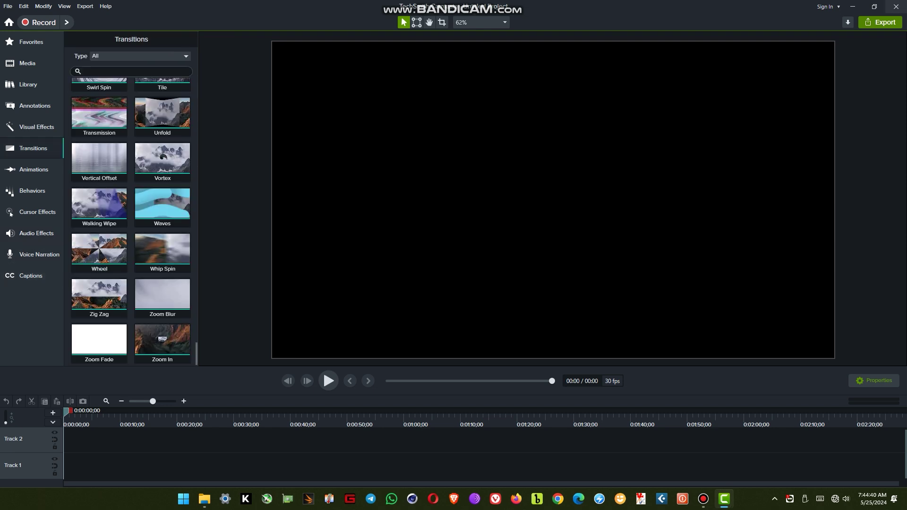